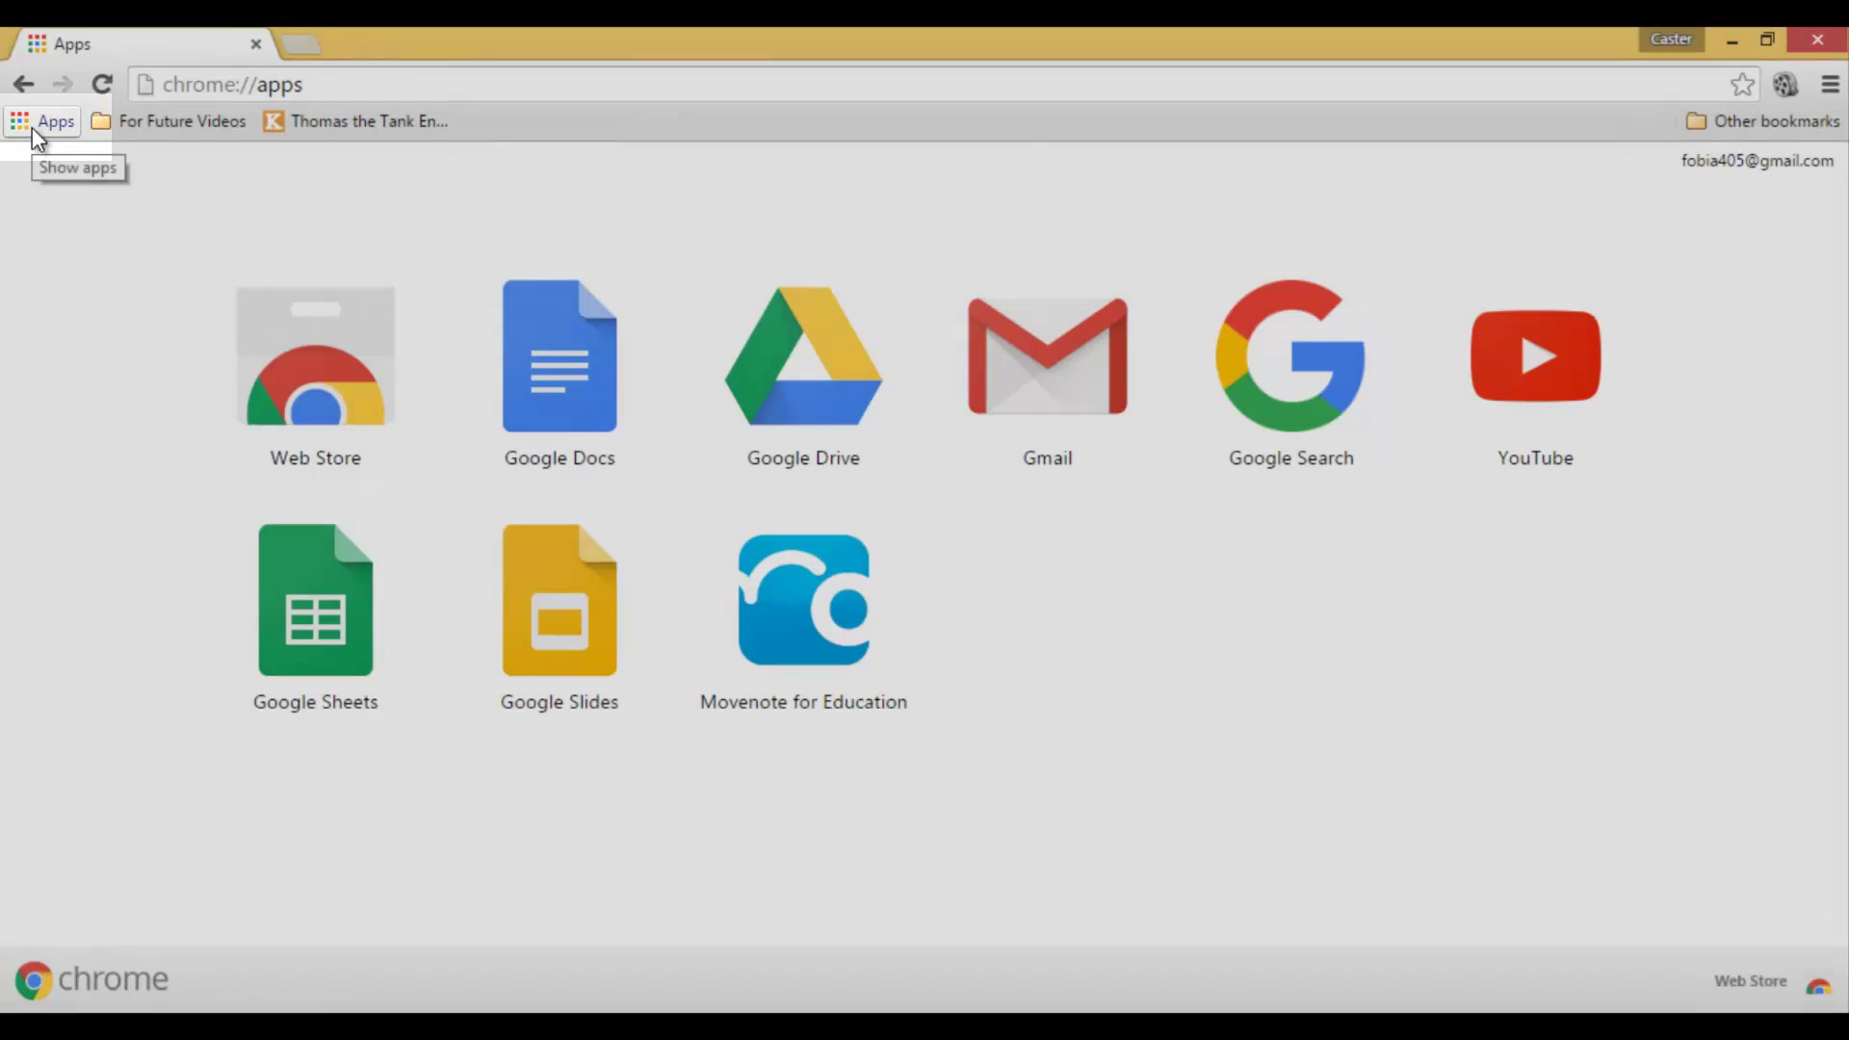
Step: Show the installed Chrome apps, open Google Drive, then return to the apps page
click(32, 127)
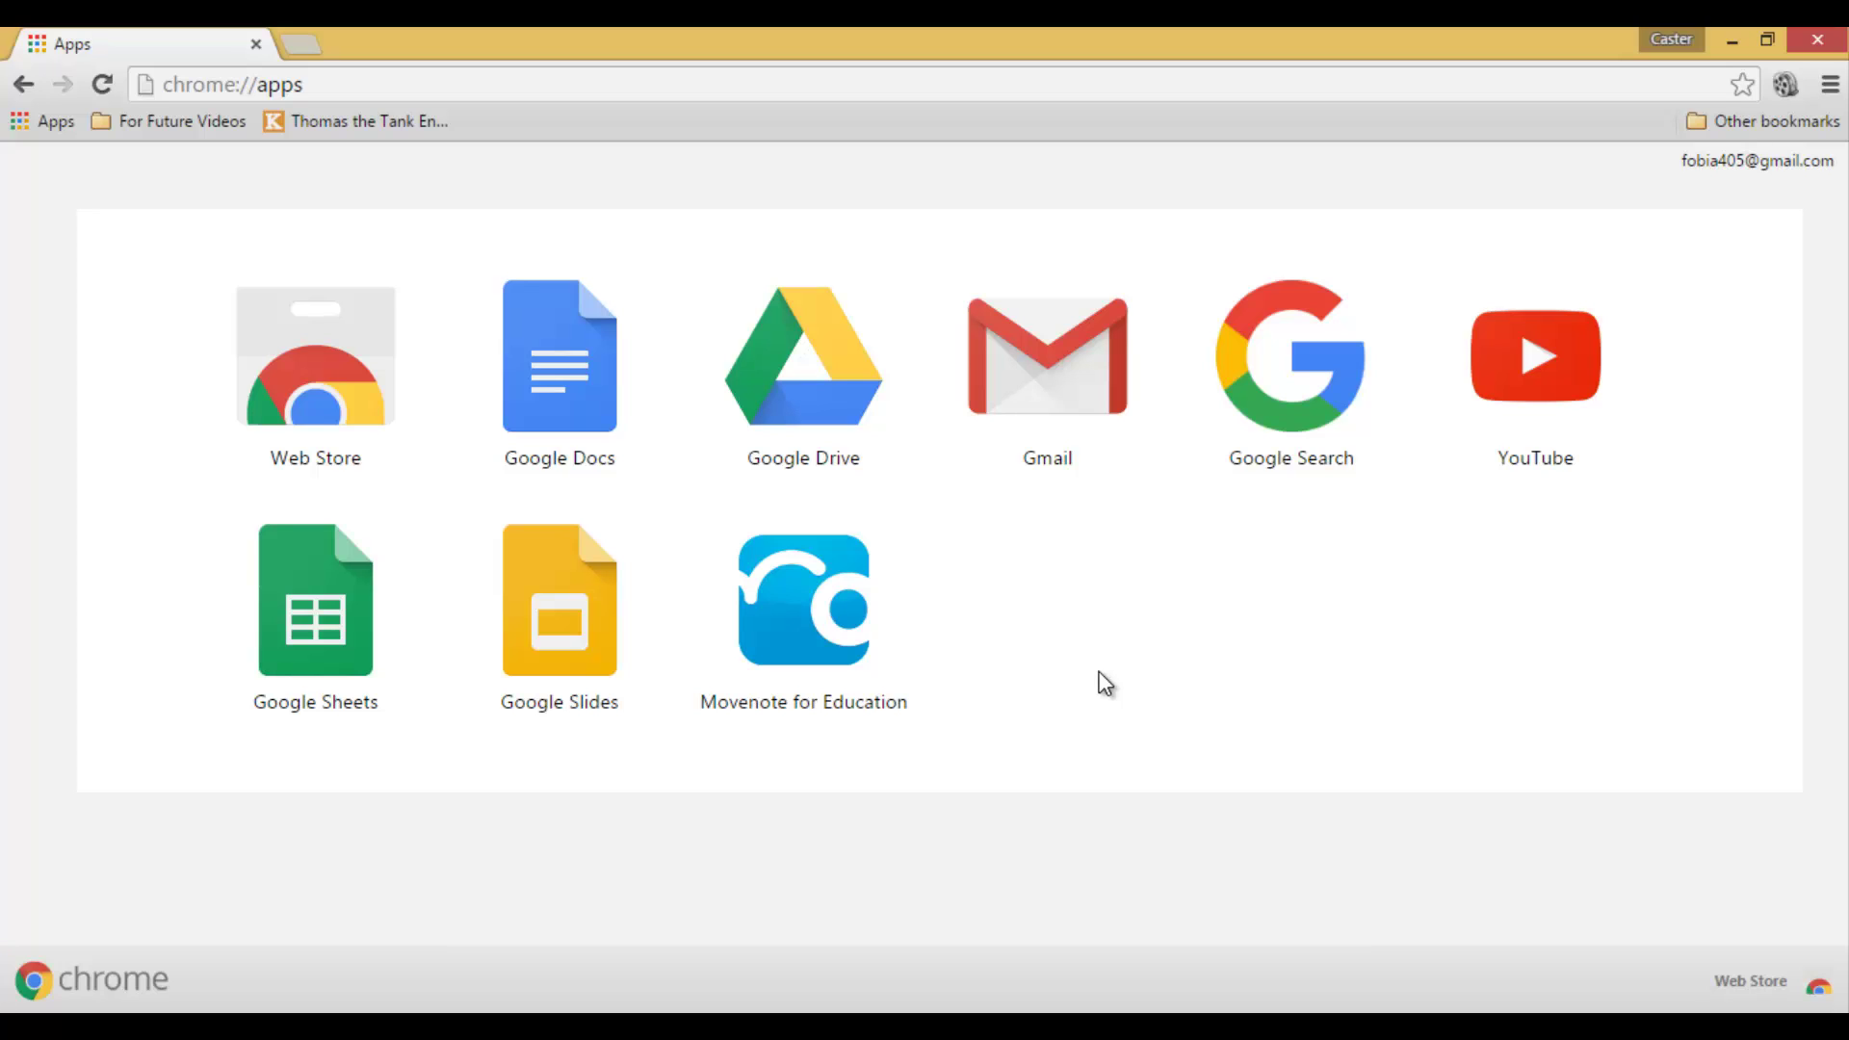
click(811, 360)
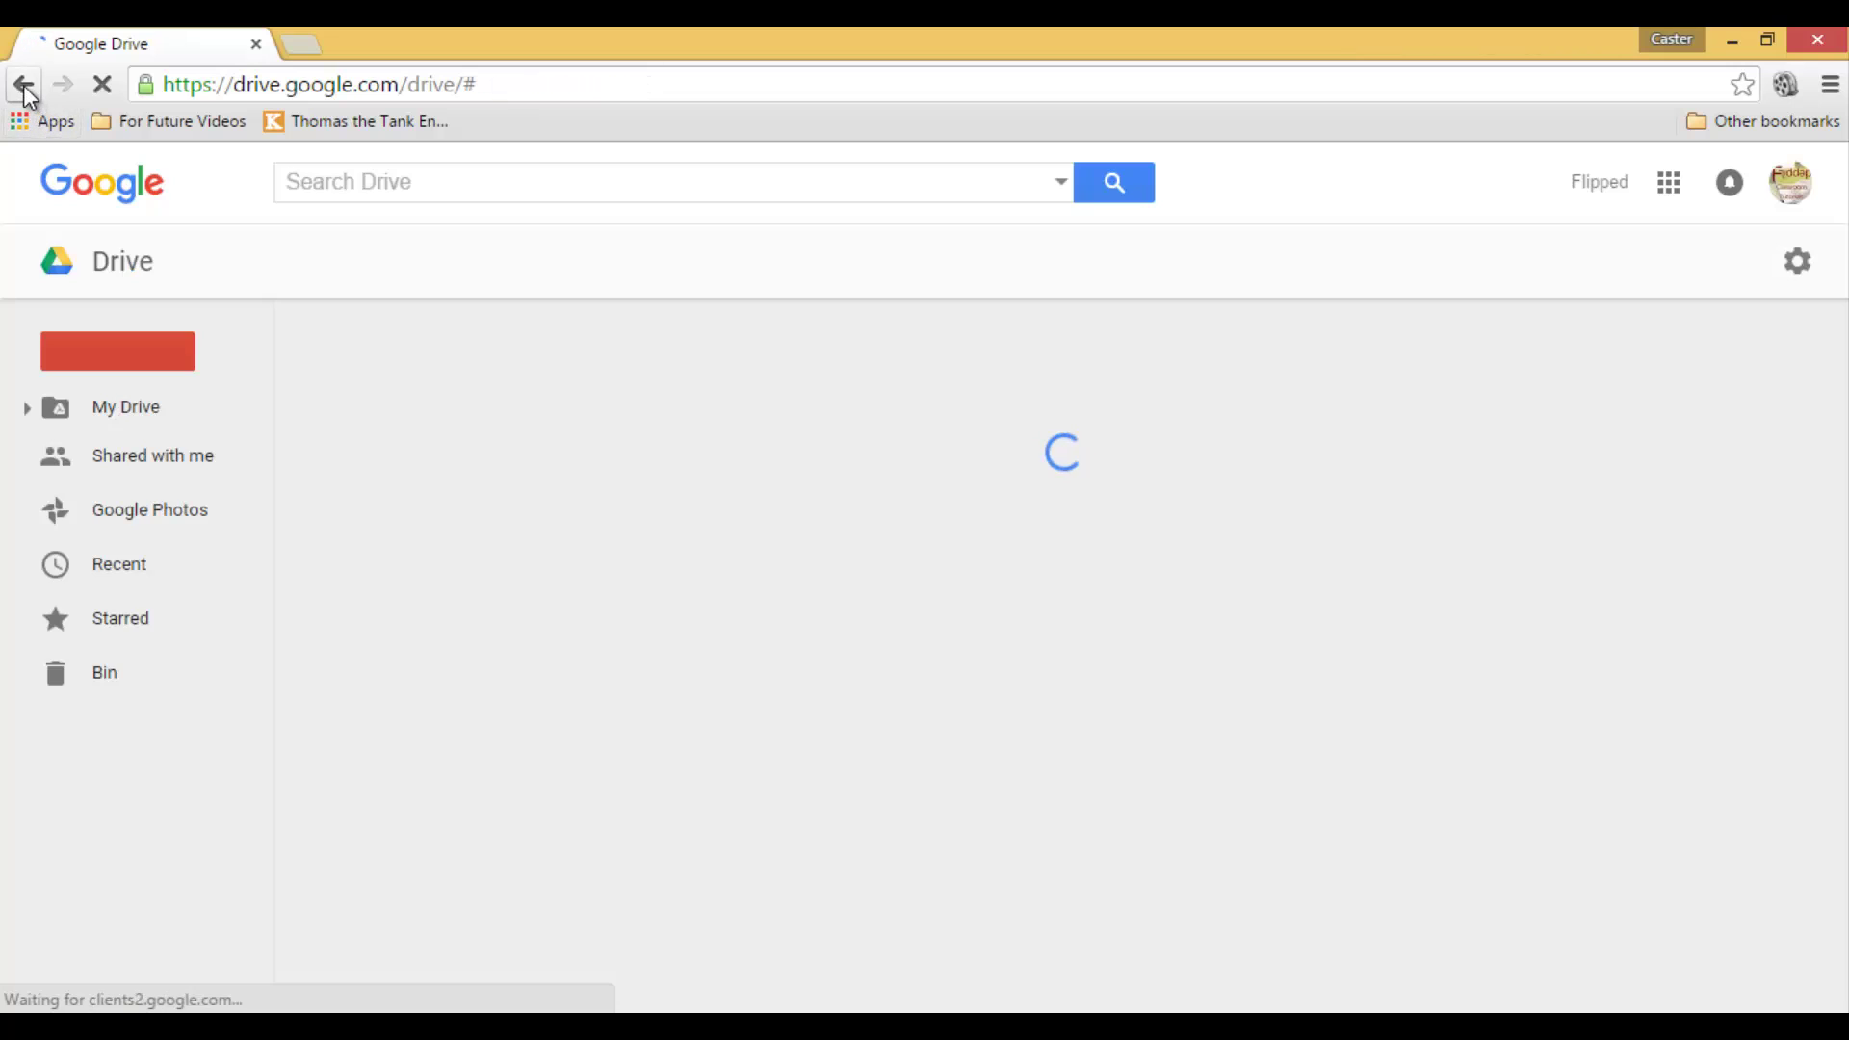
click(23, 84)
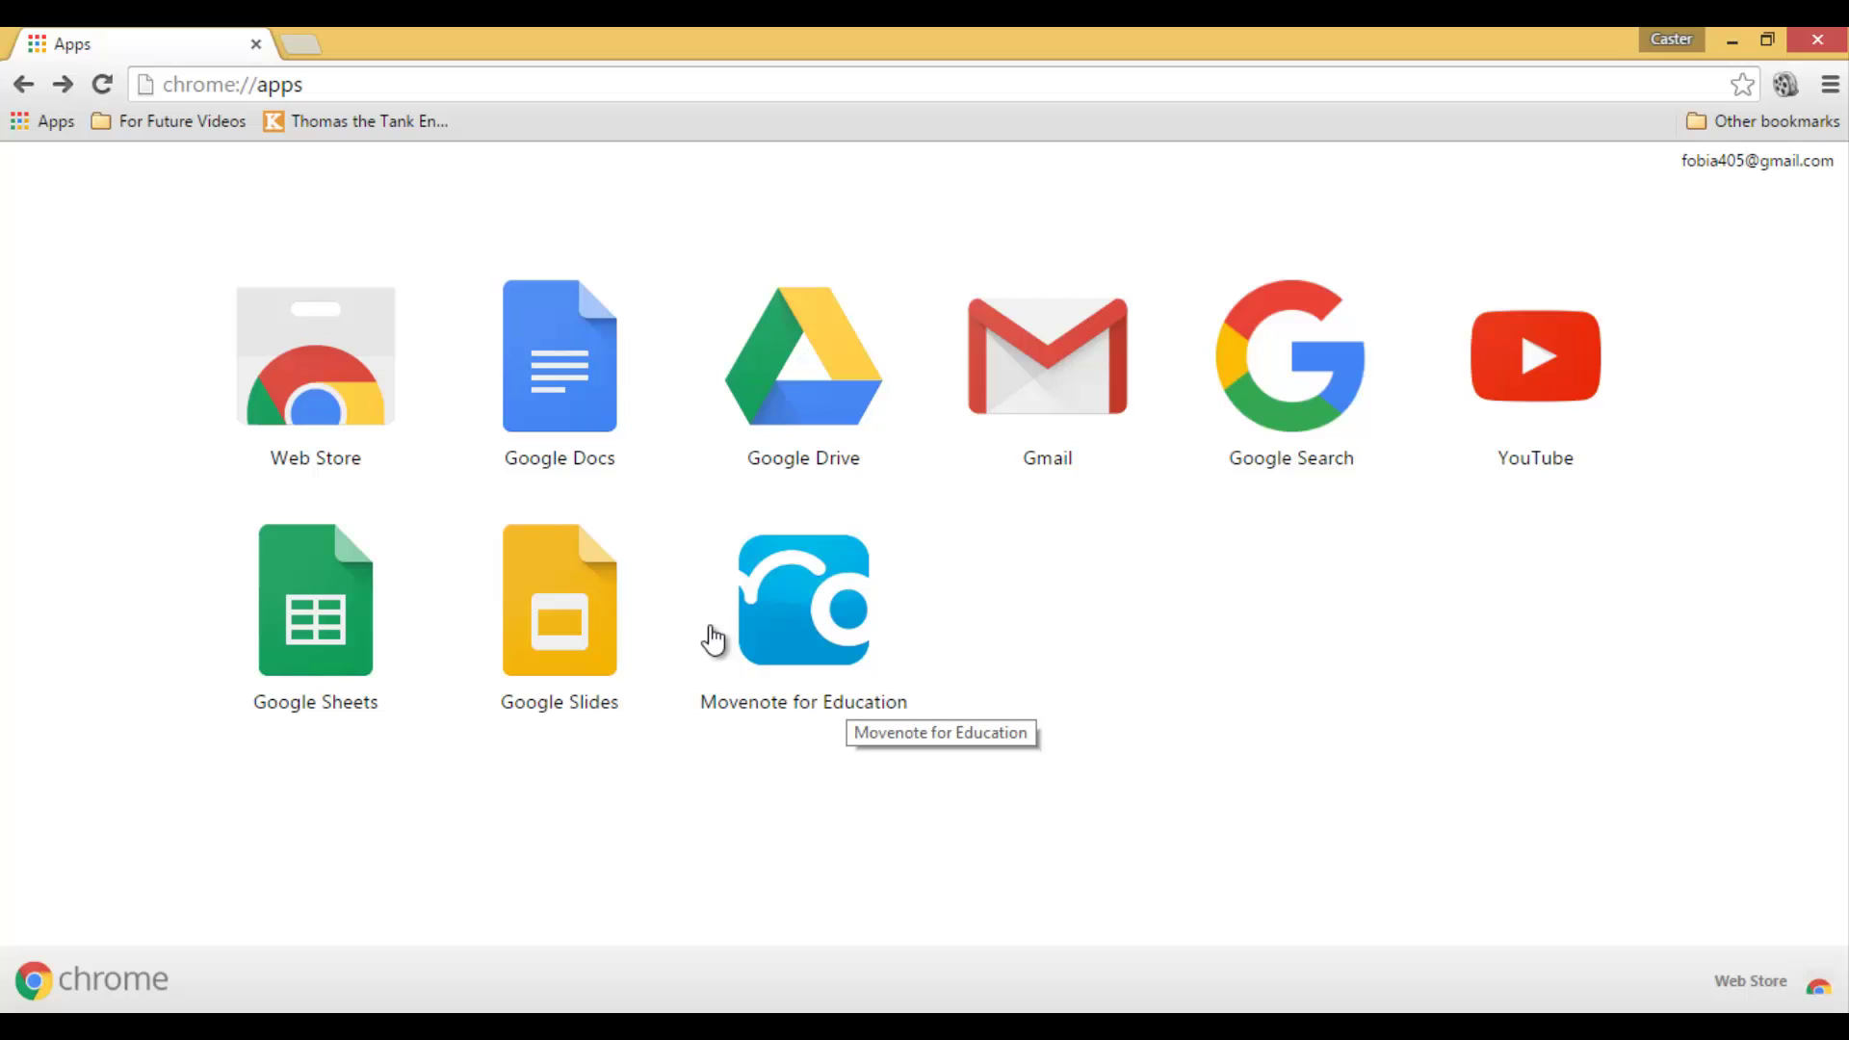
Step: Open the Chrome Web Store and browse its Apps listings, ending back at the top
click(345, 394)
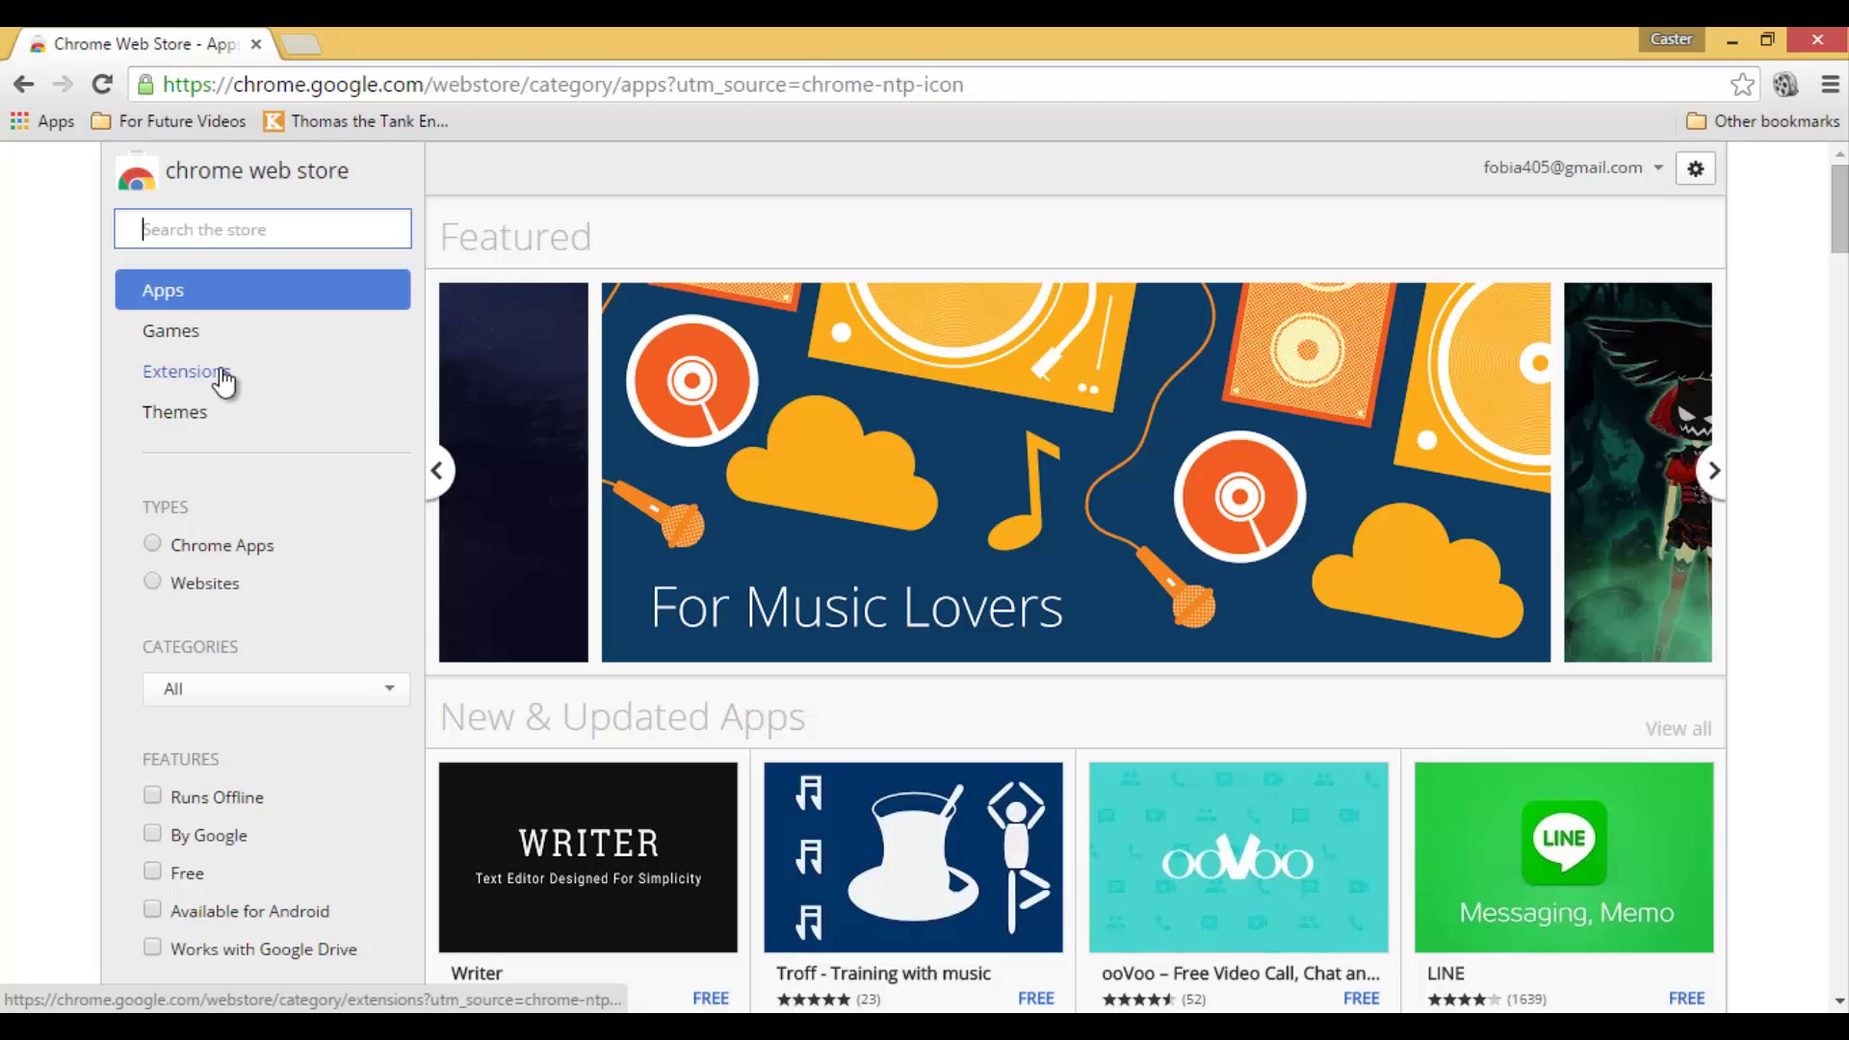
mouse_move(1242, 561)
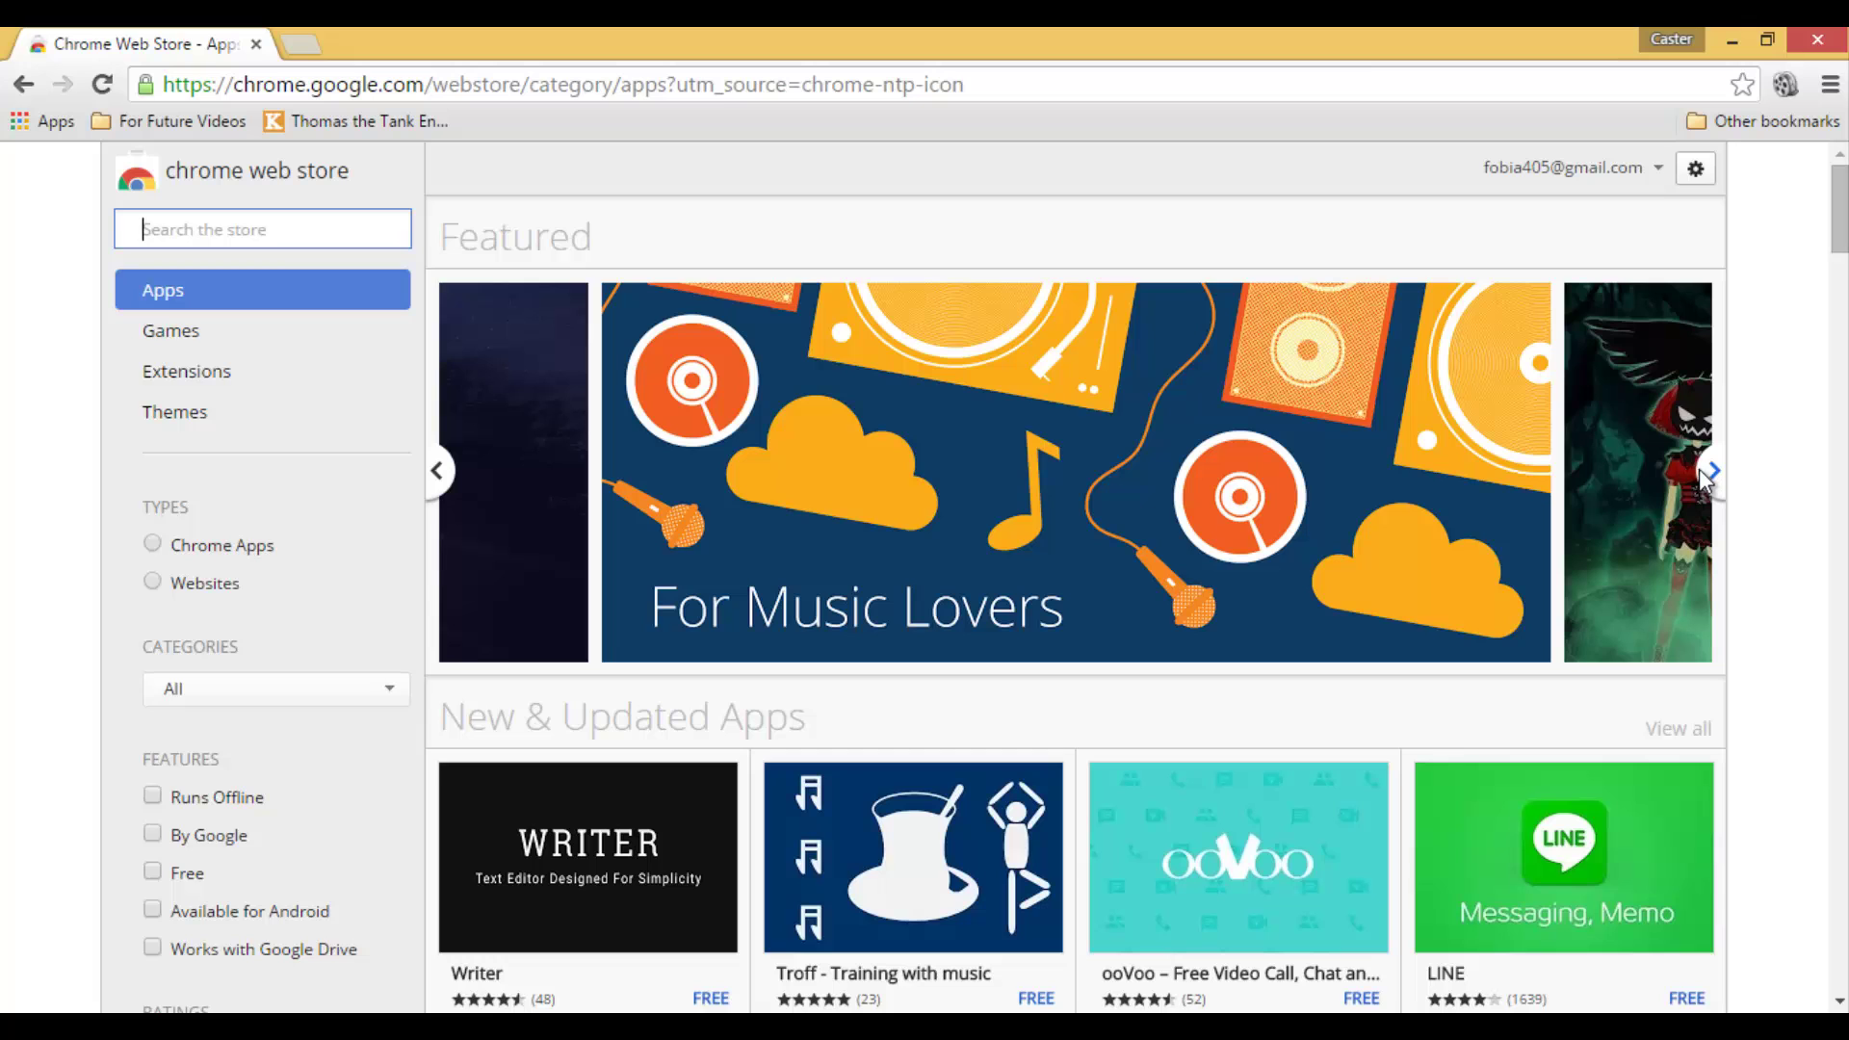
scroll(1762, 503, down, 3)
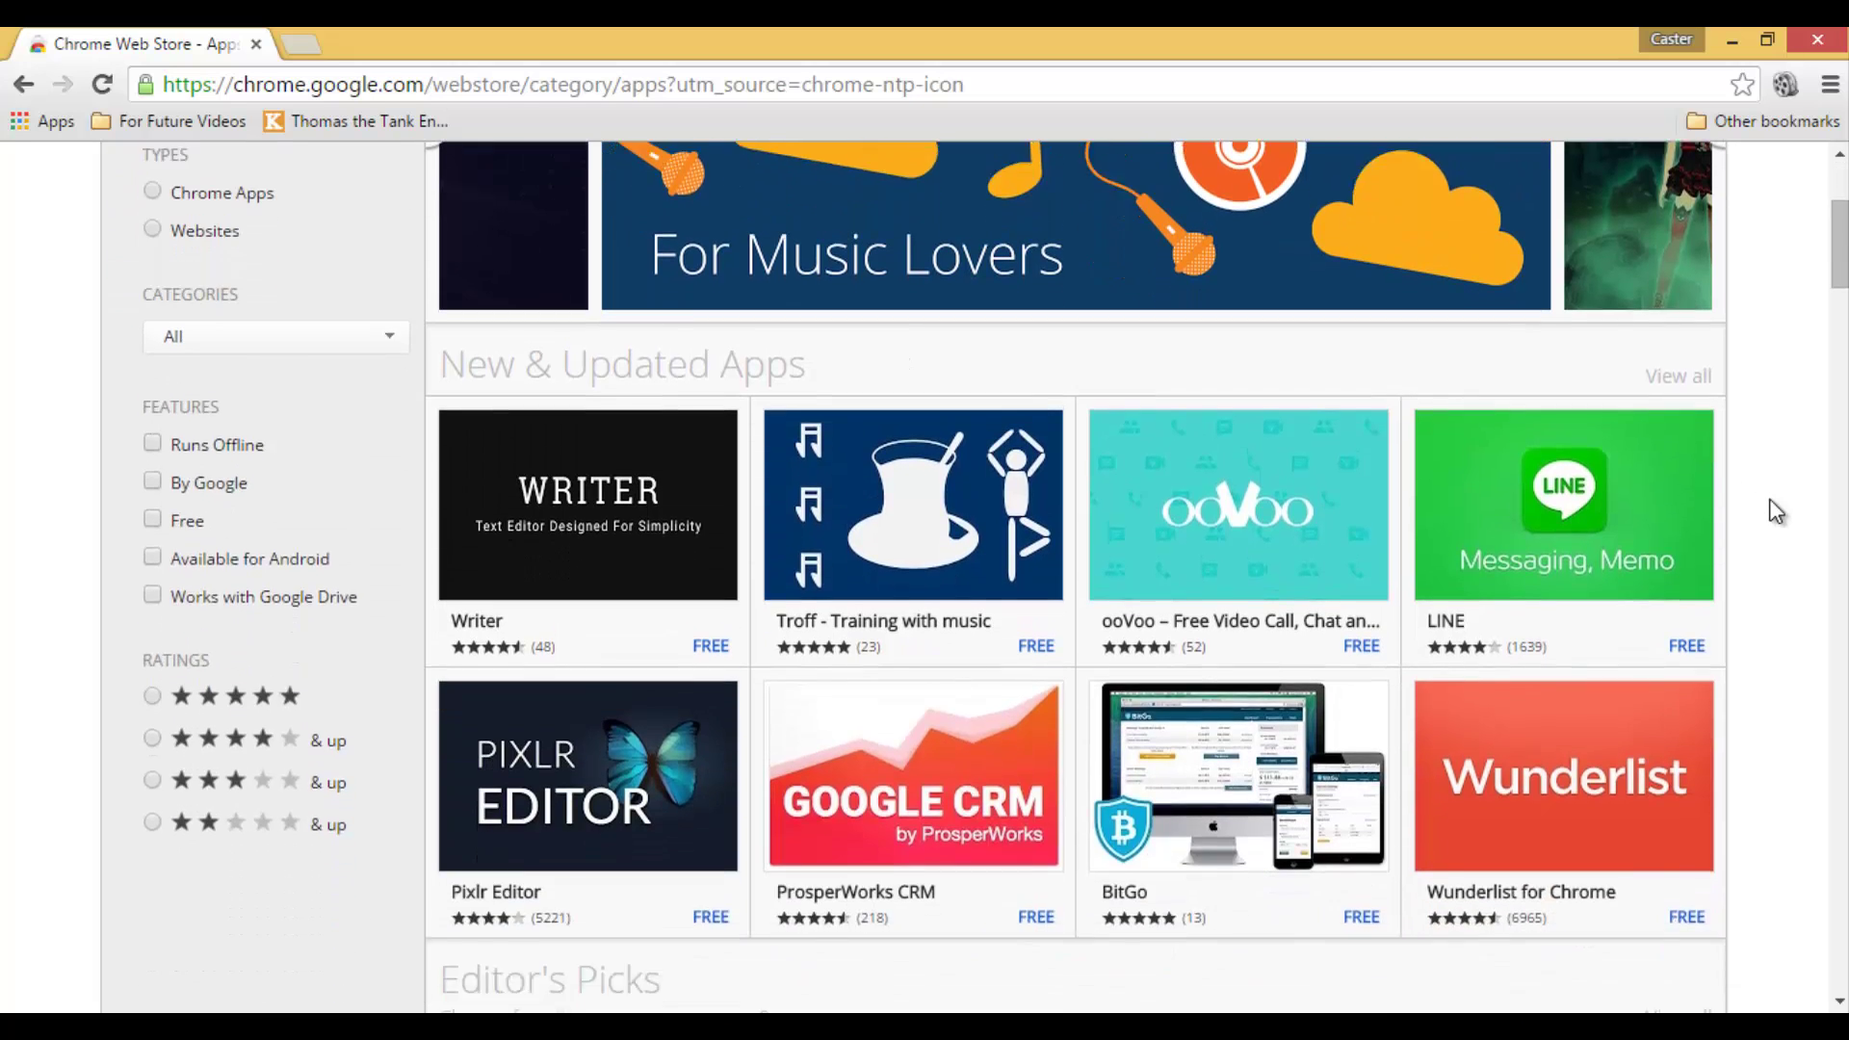
scroll(1060, 522, down, 3)
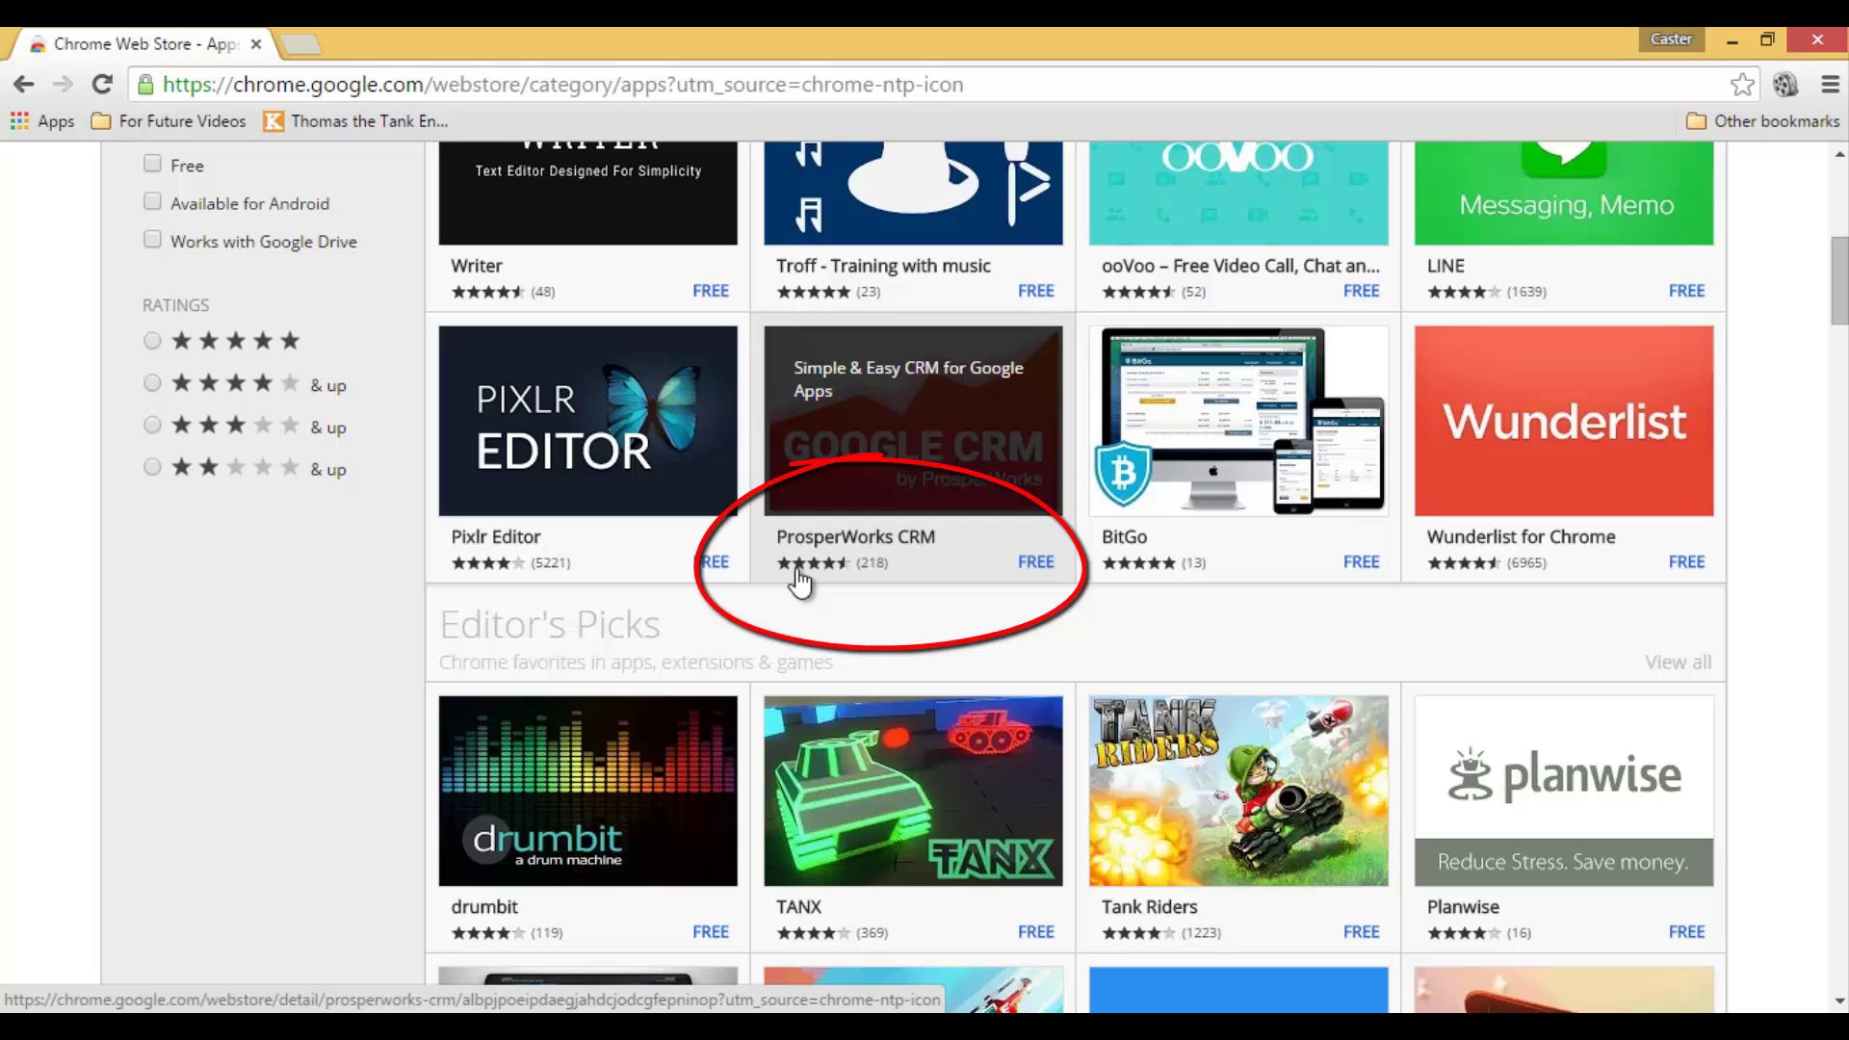
mouse_move(846, 581)
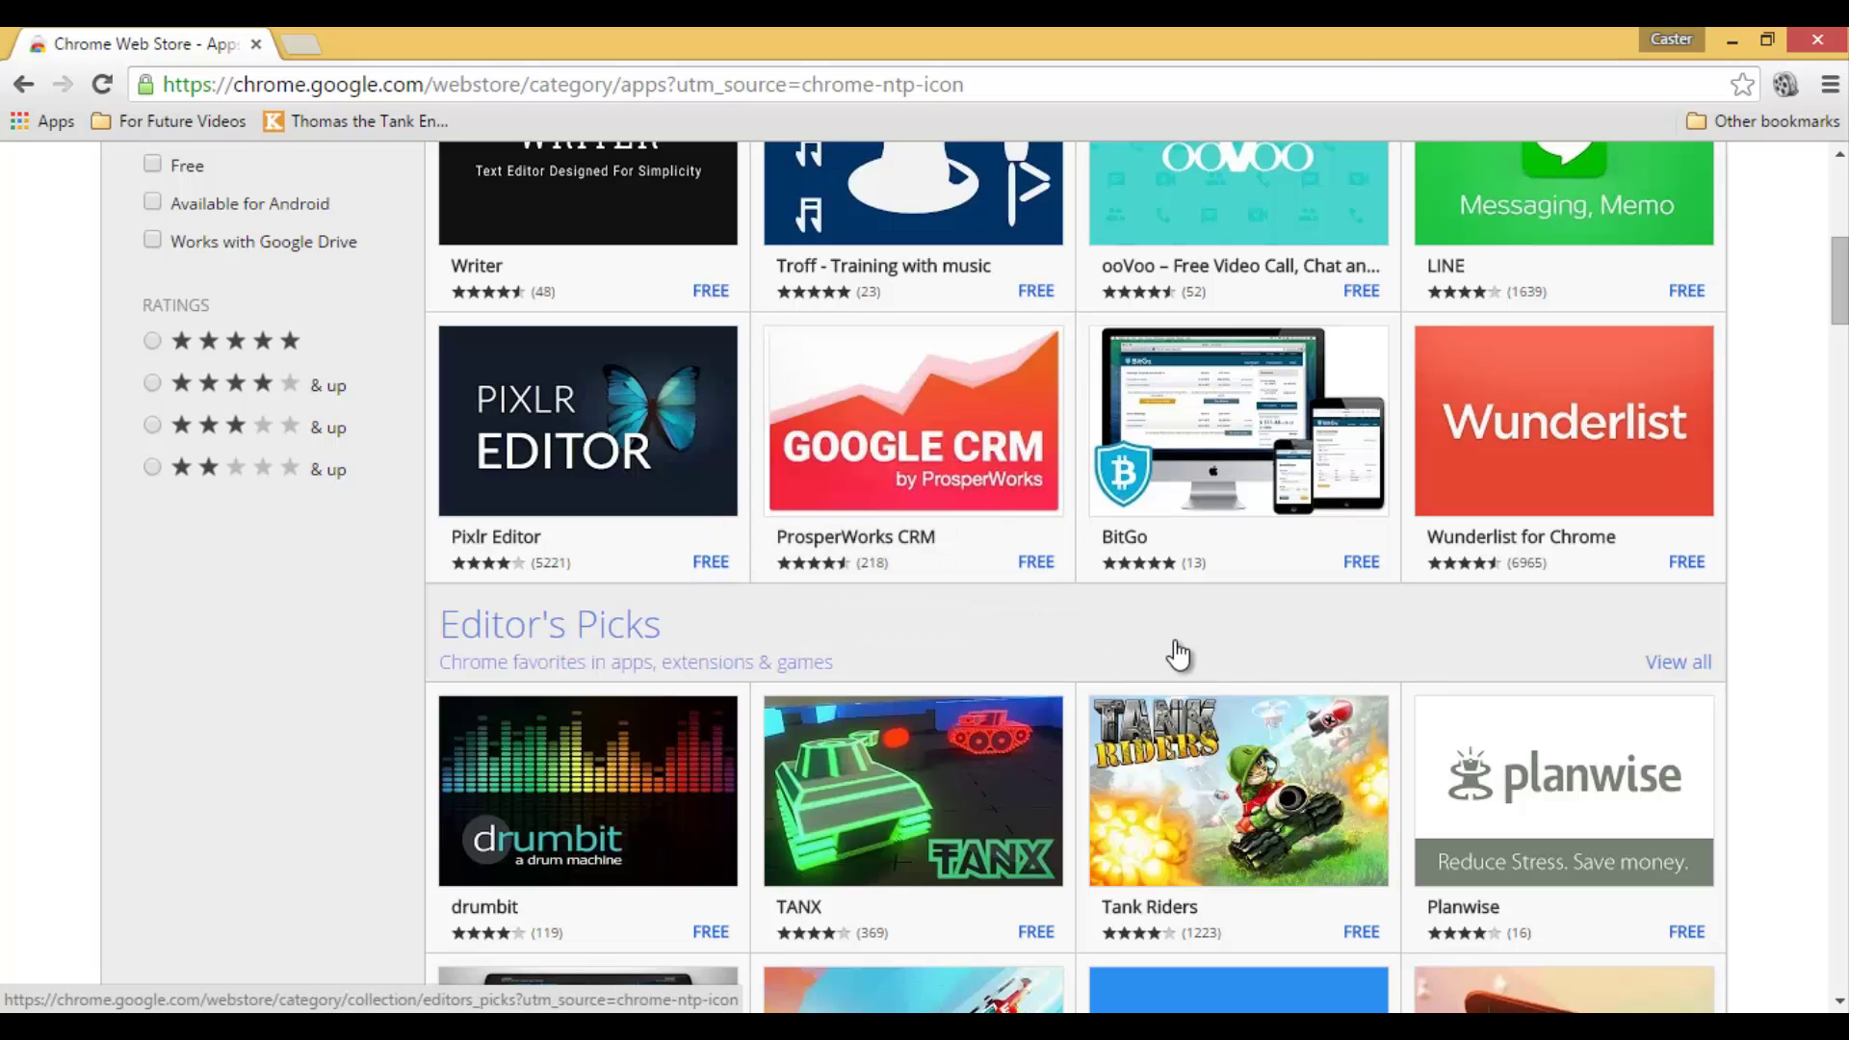
scroll(1177, 653, down, 5)
scroll(1177, 653, up, 1)
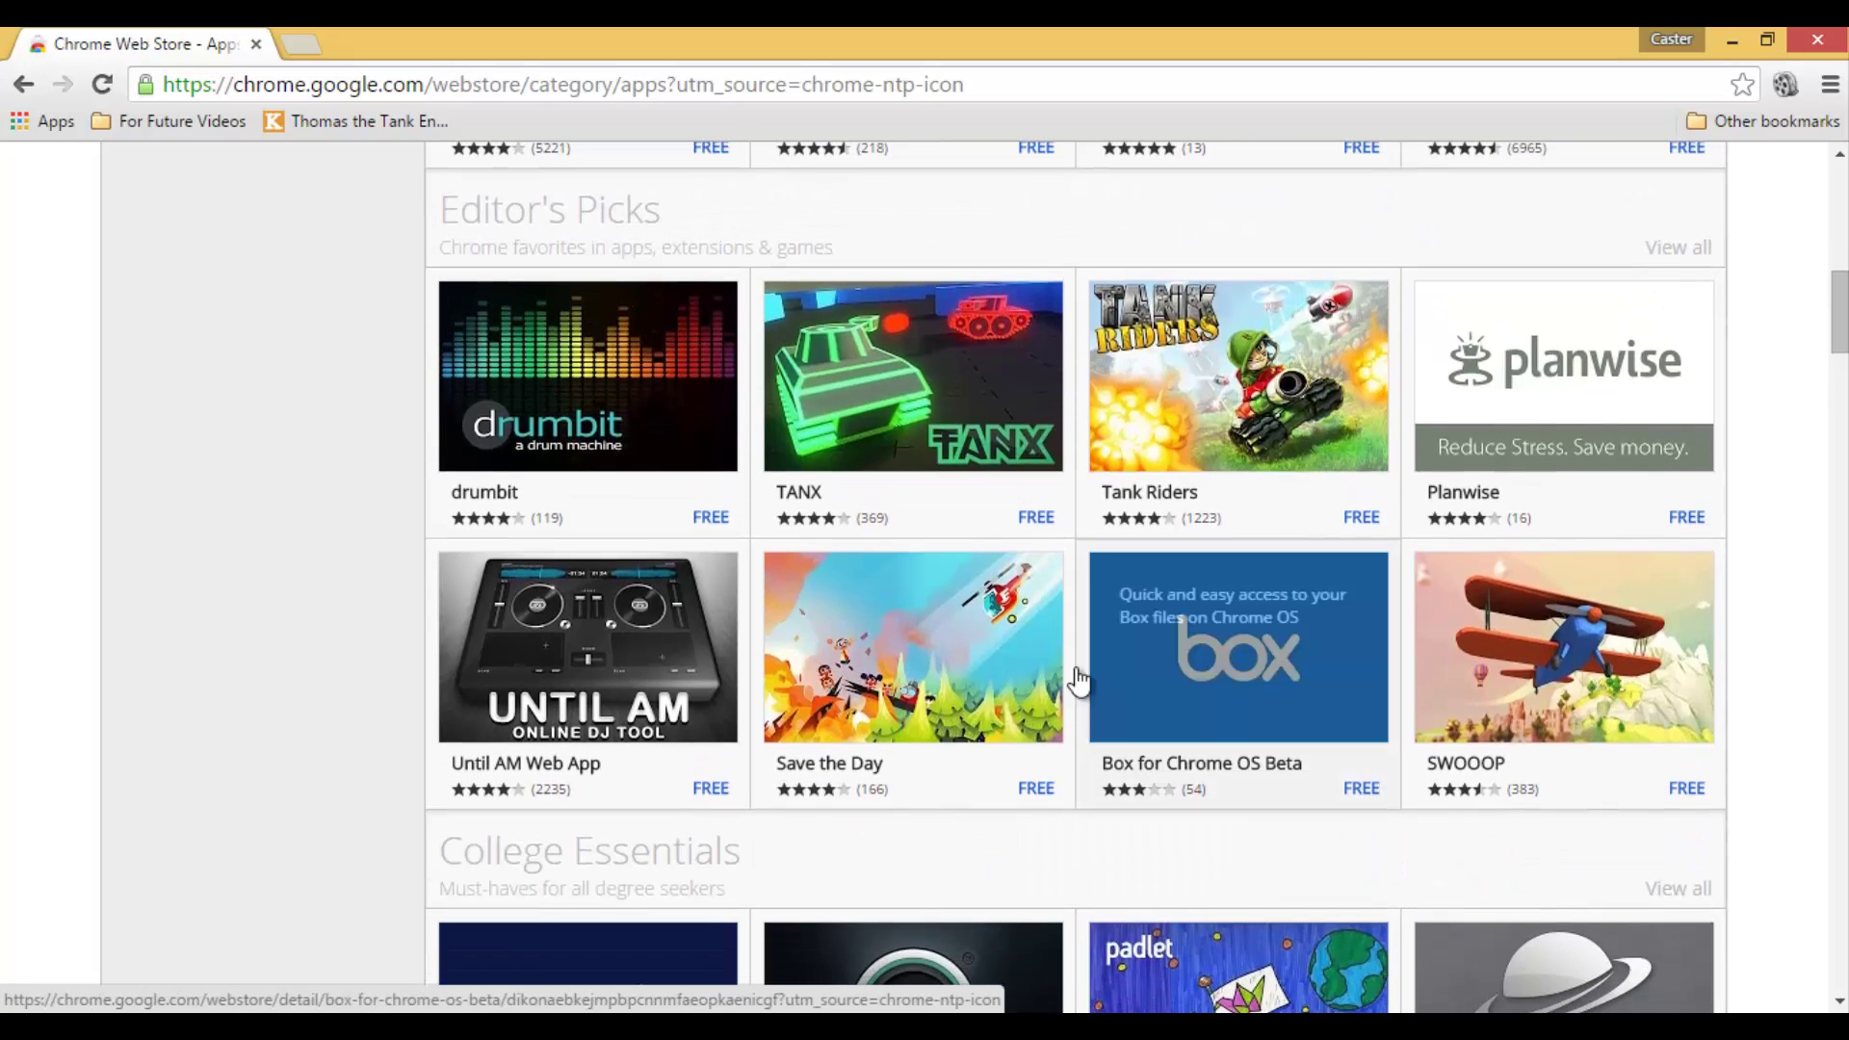
scroll(1183, 453, down, 6)
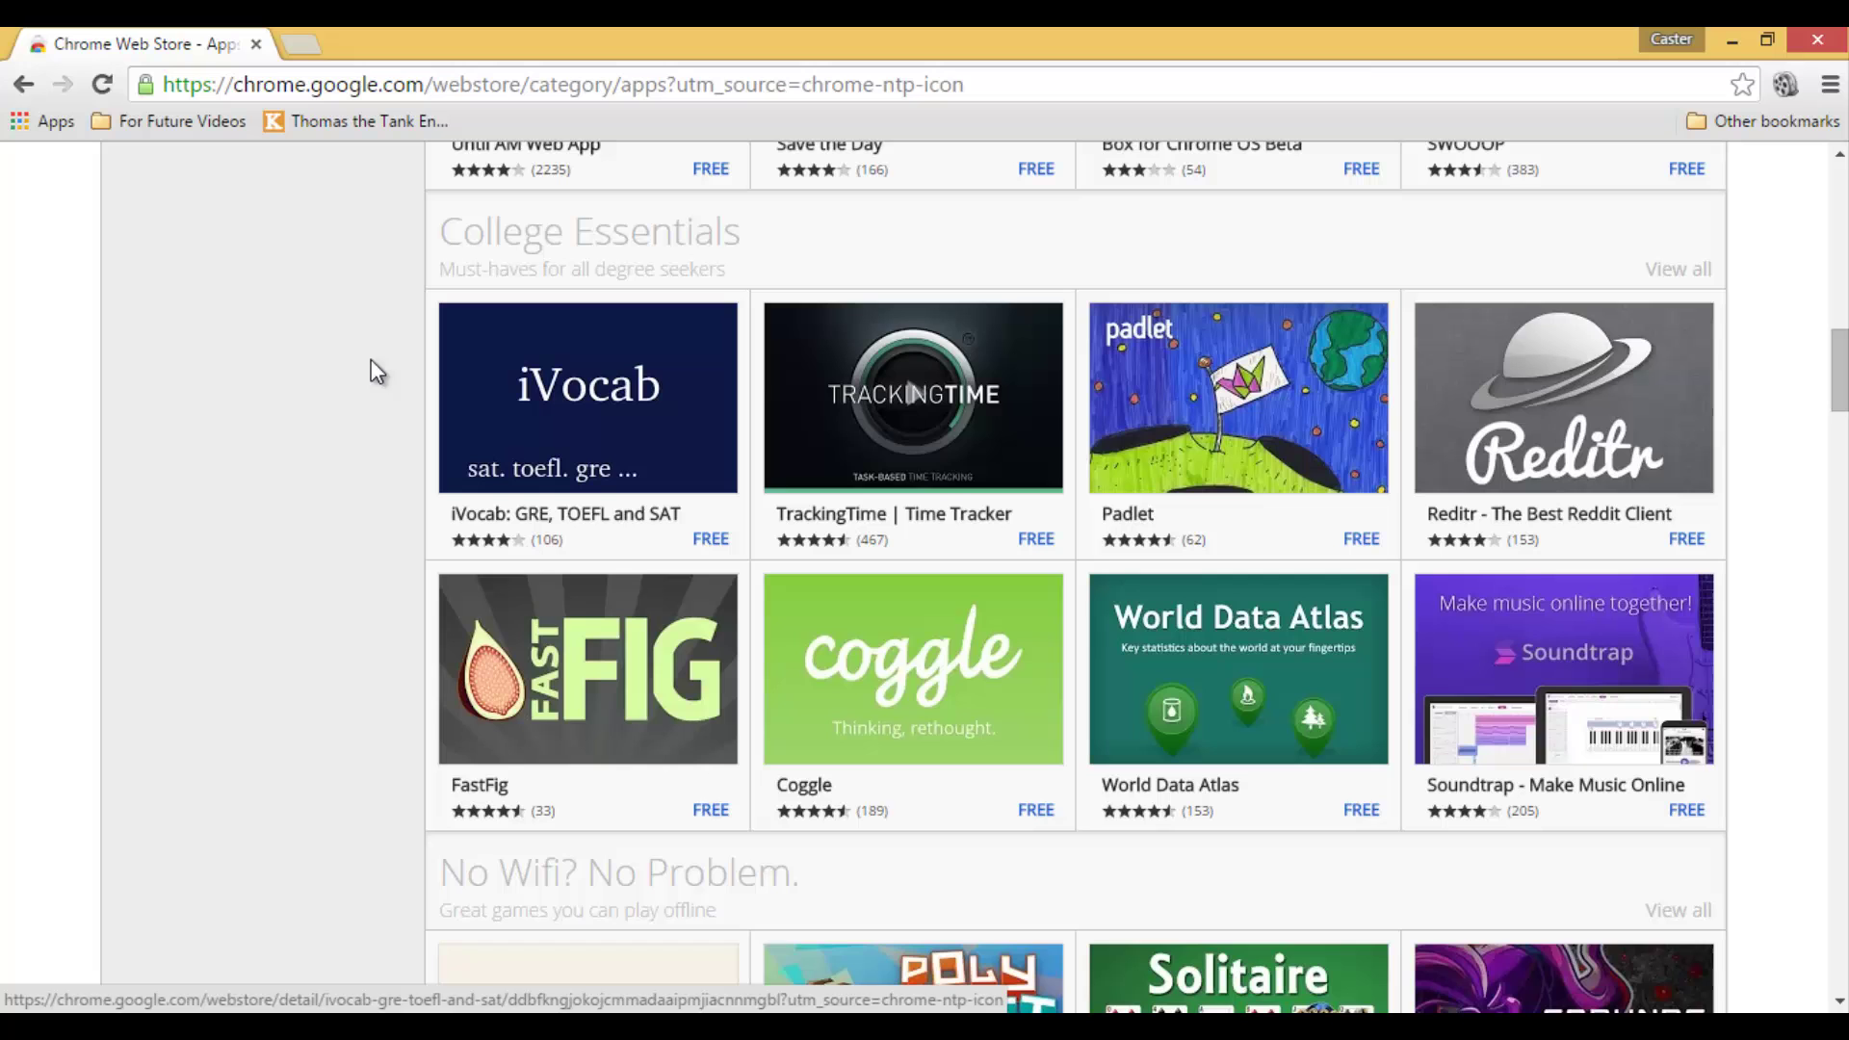
scroll(360, 358, up, 13)
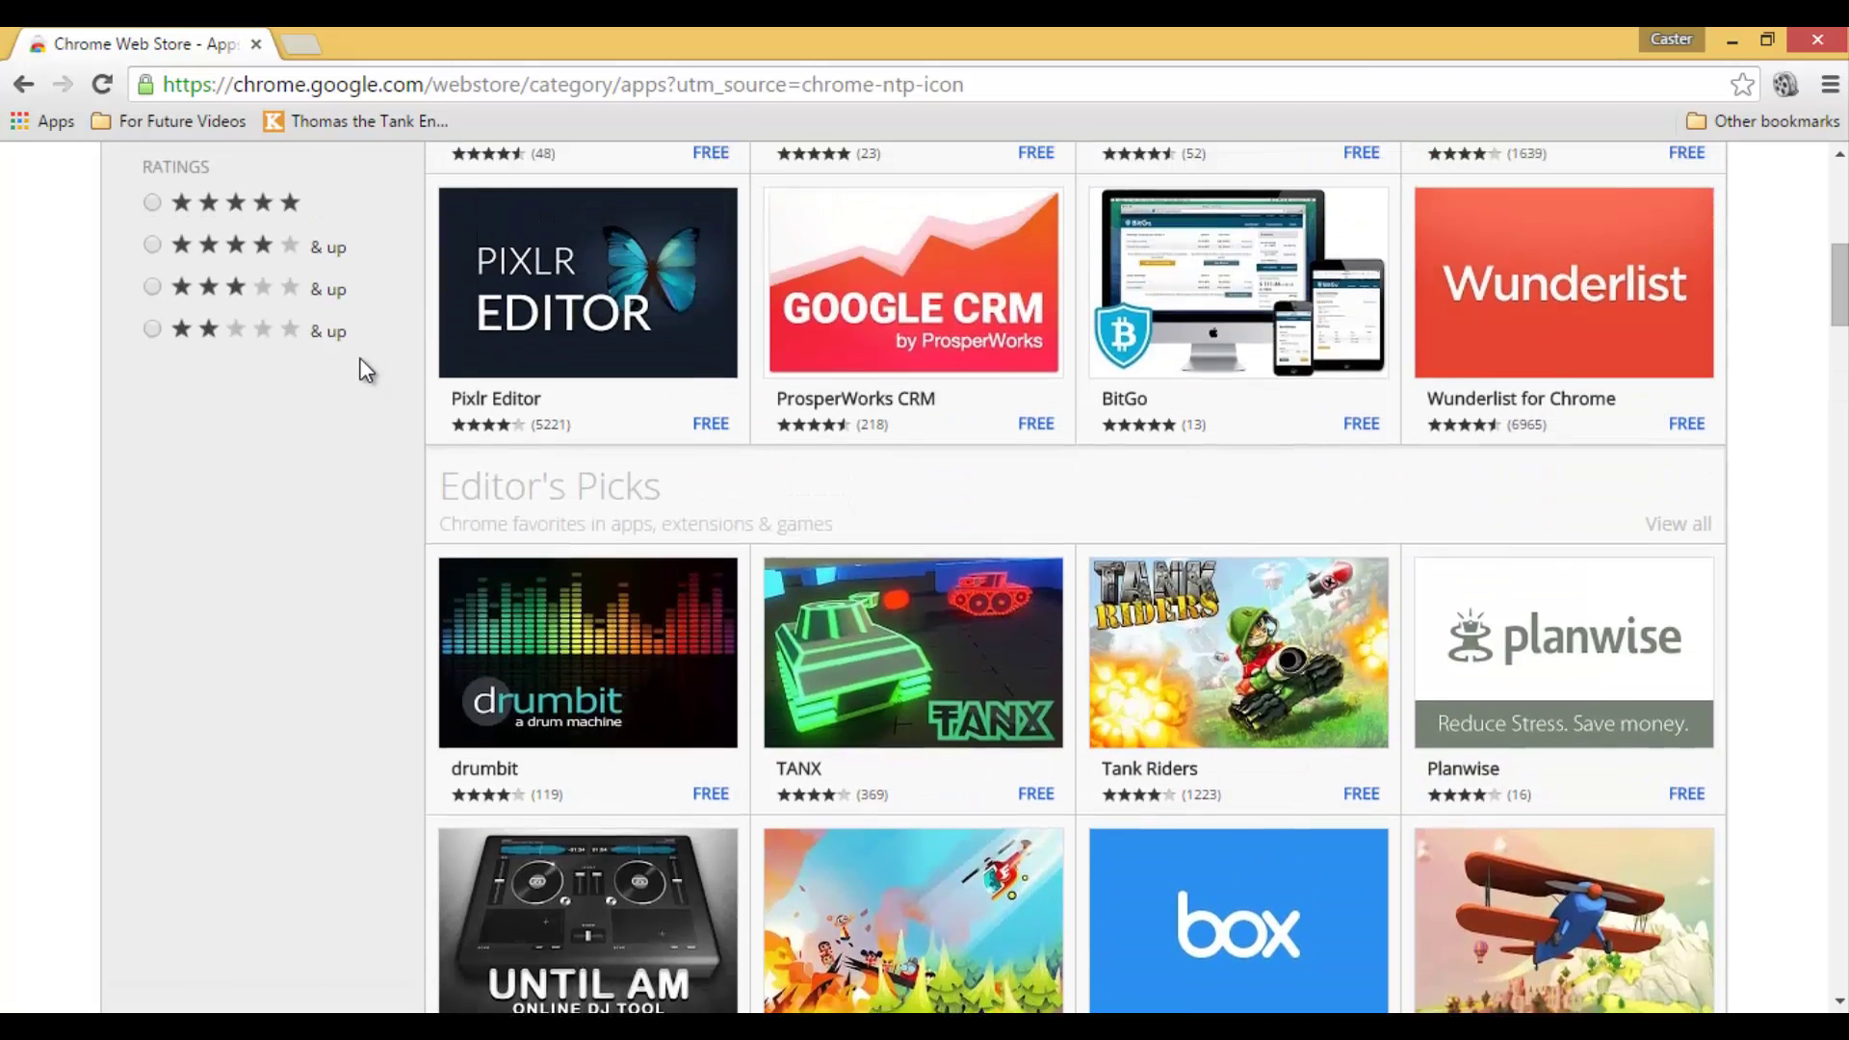
scroll(360, 370, up, 3)
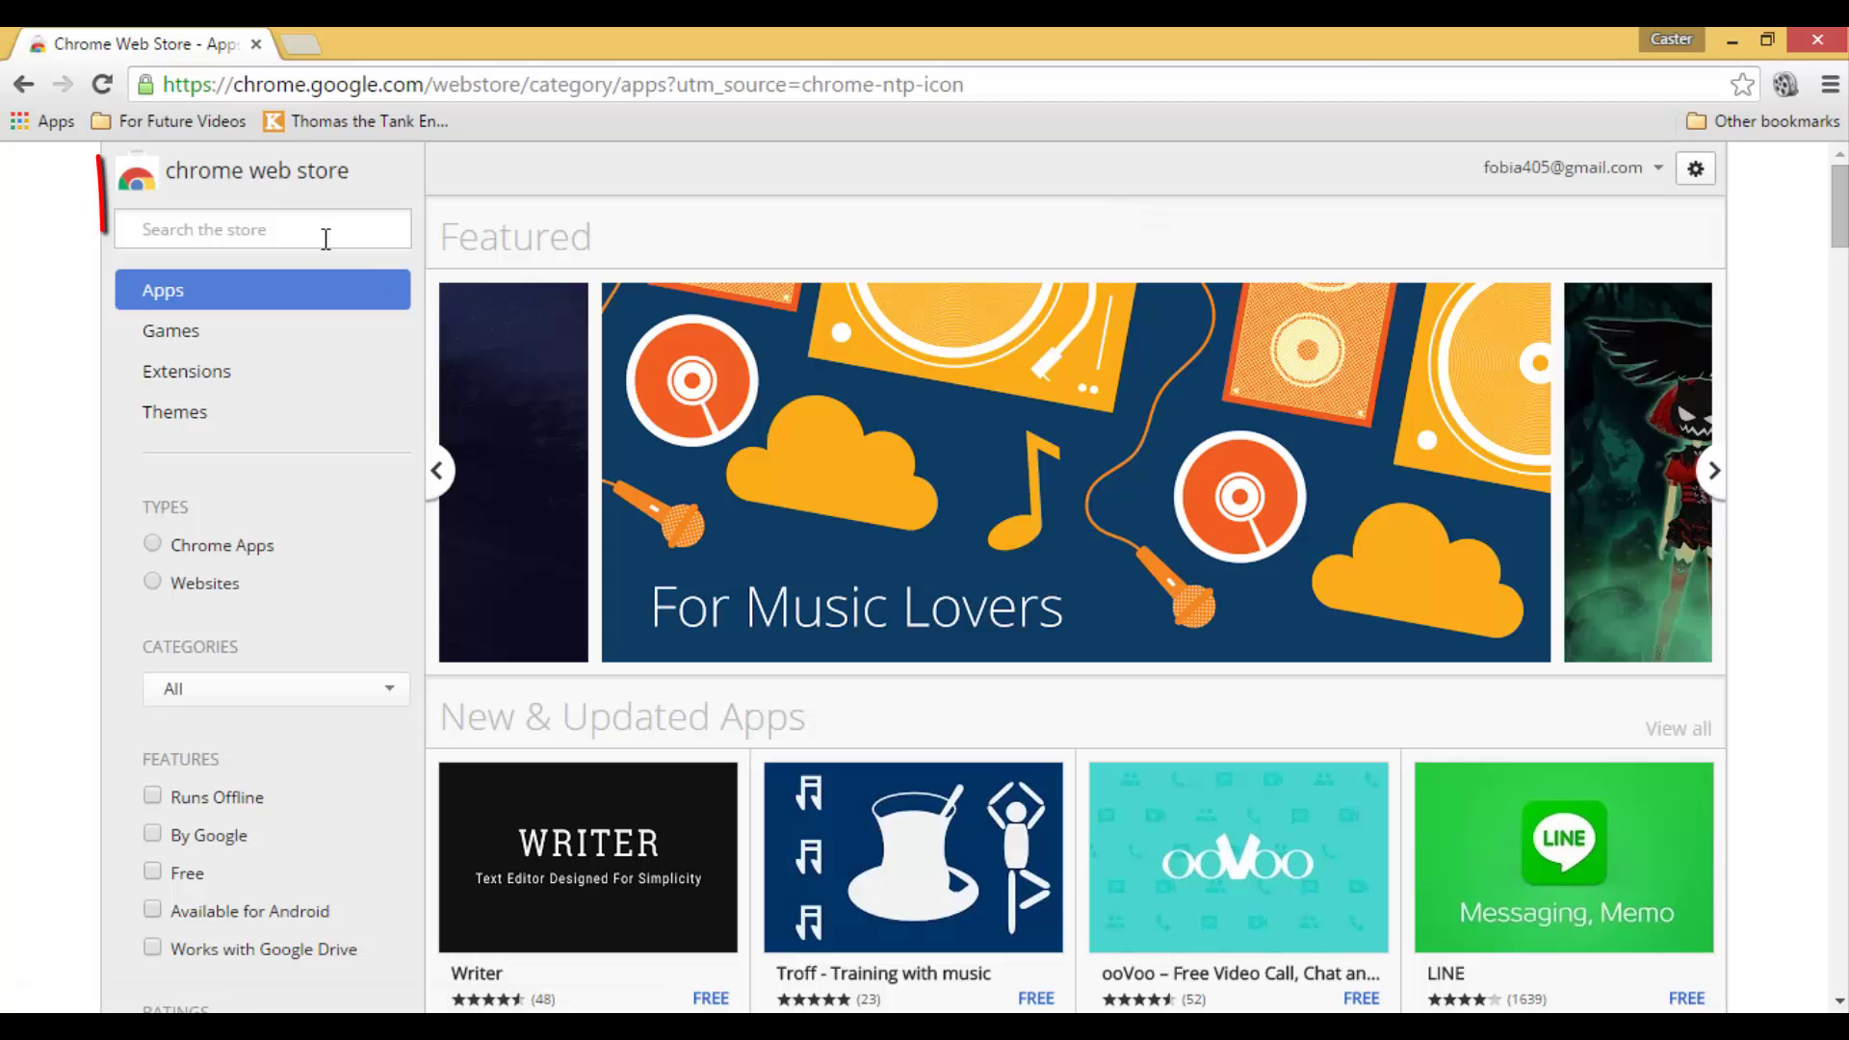
Step: Search the store for 'productivity' and look through the TrackingTime and other results
click(295, 234)
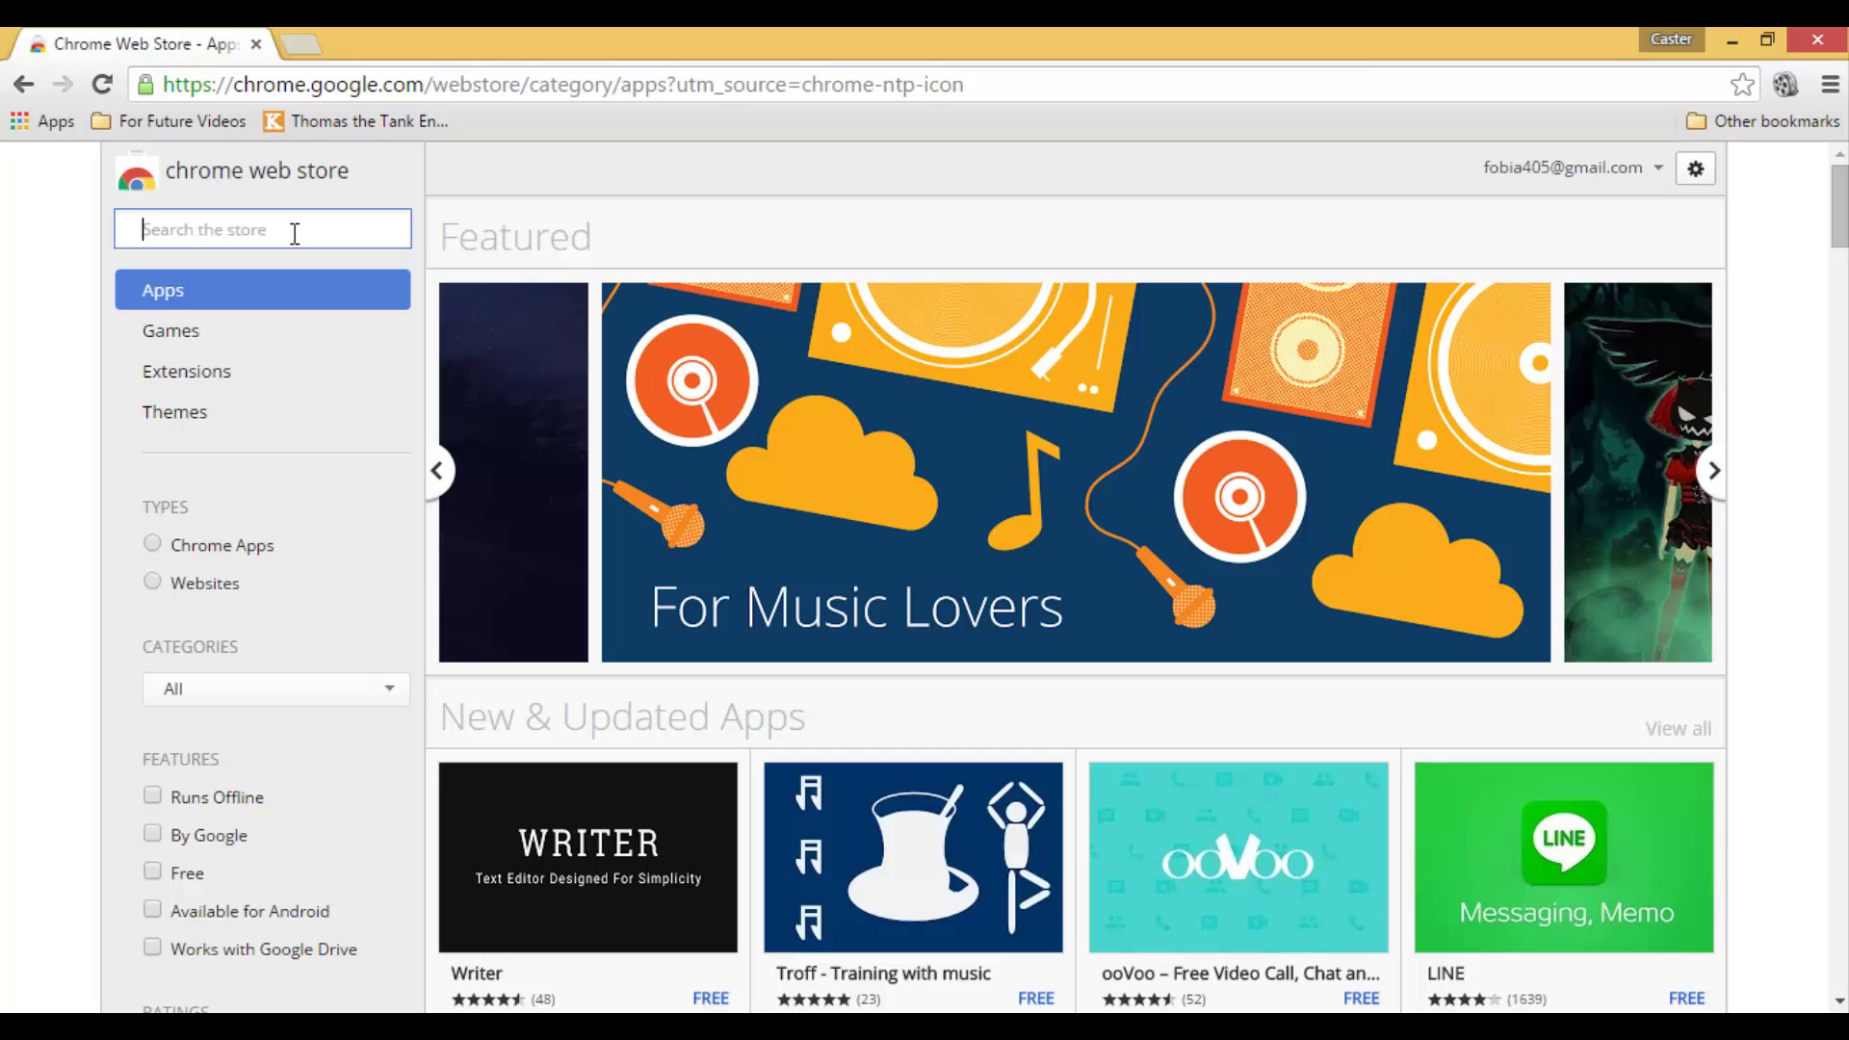
text(pr)
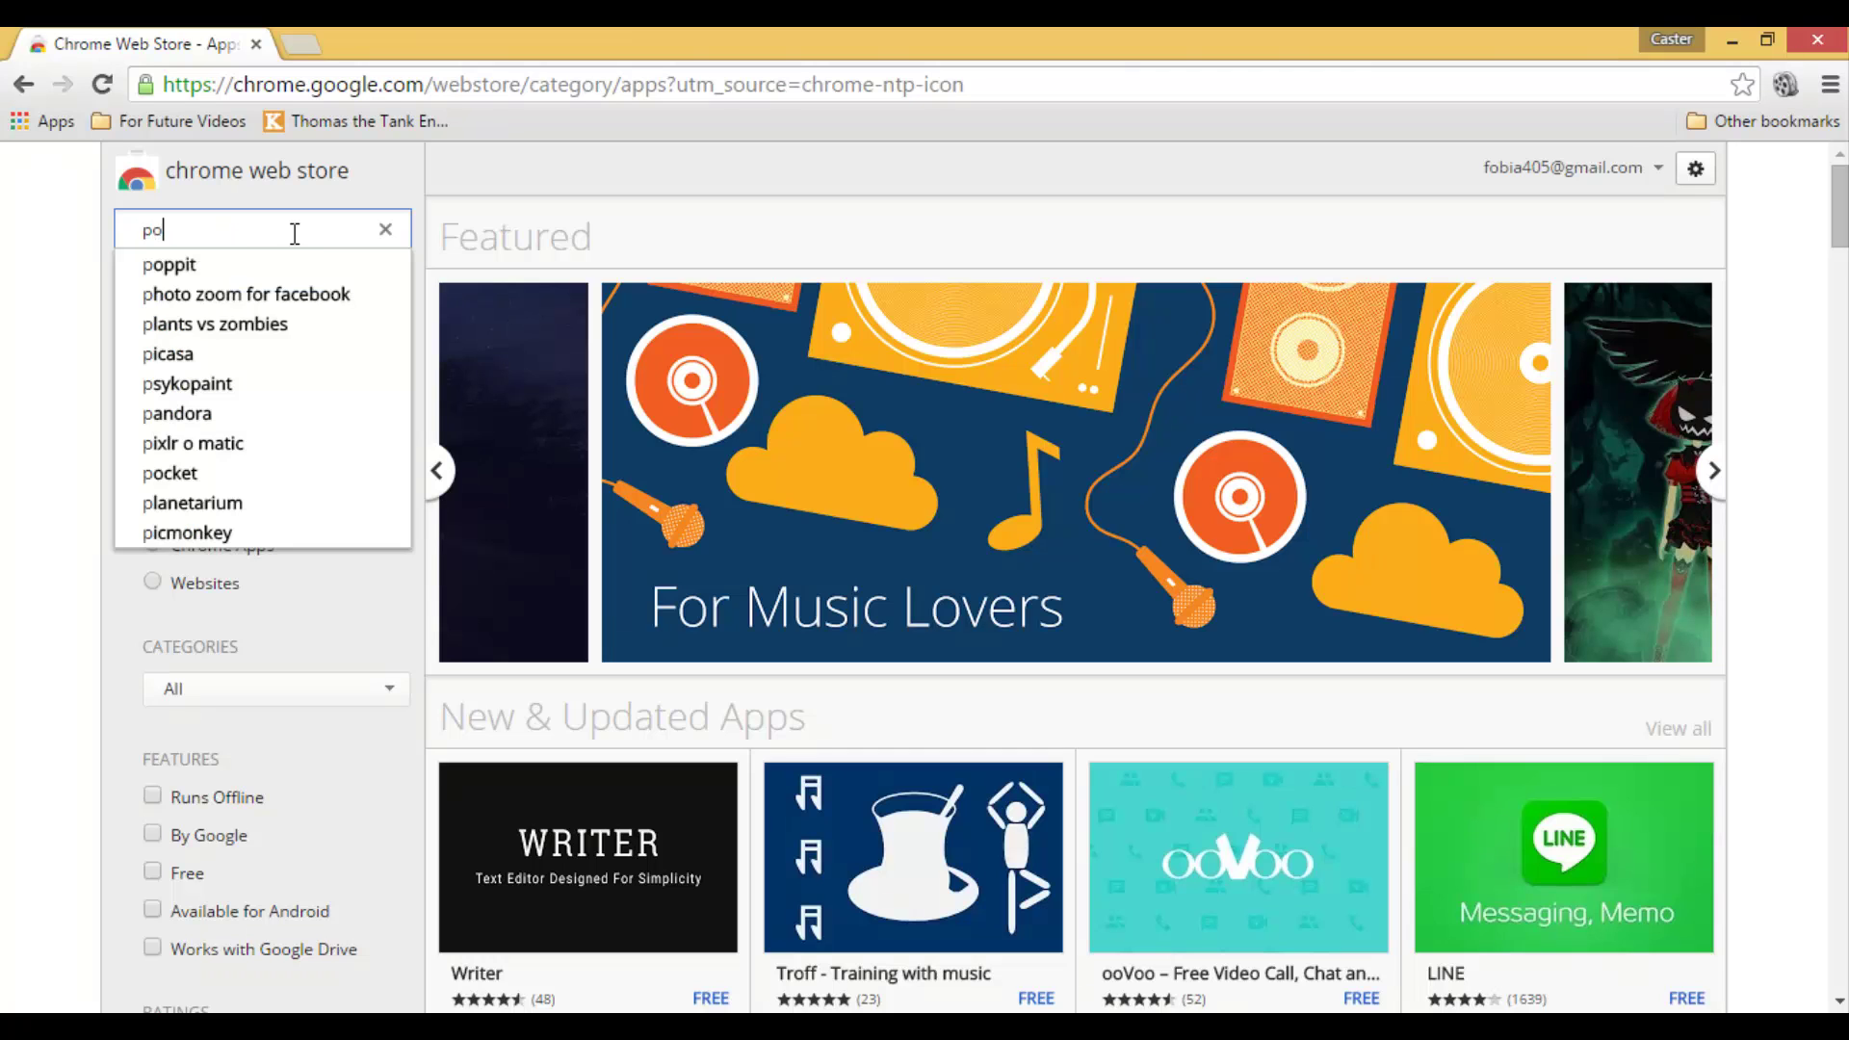
text(oductivity)
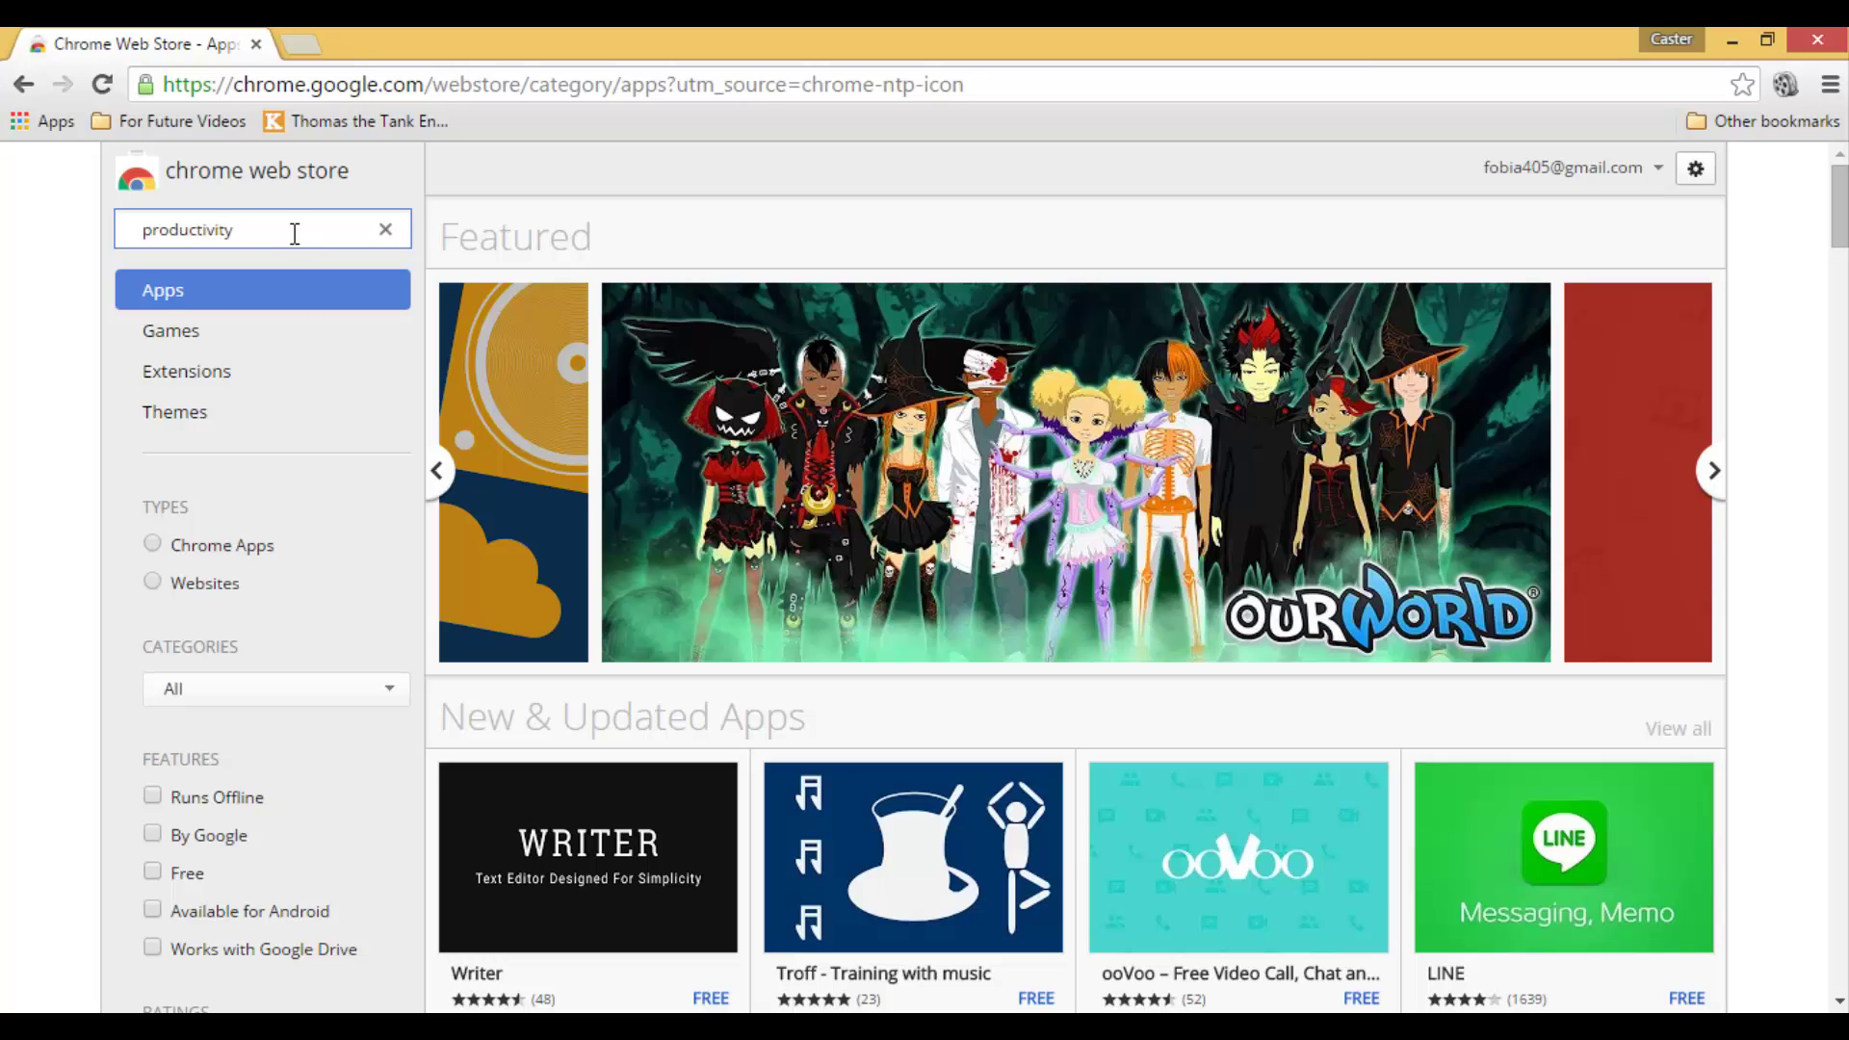
key(Return)
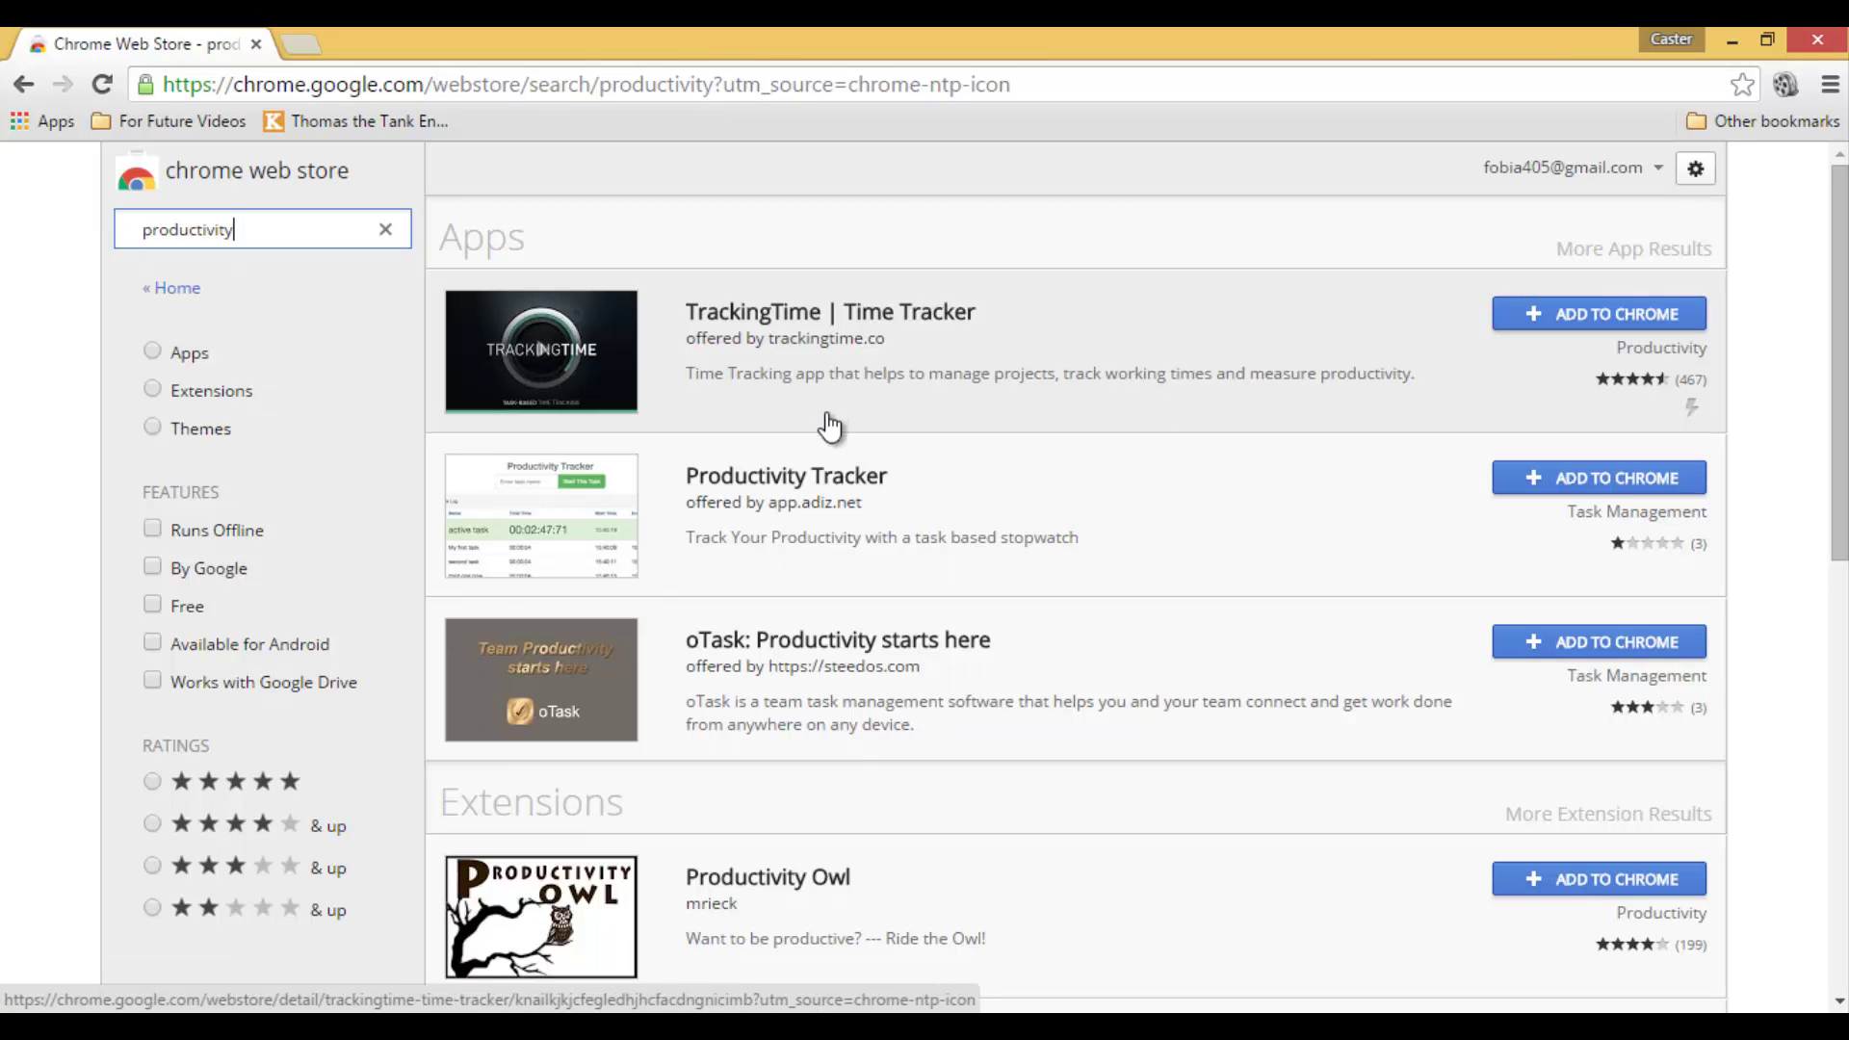
scroll(1177, 621, down, 8)
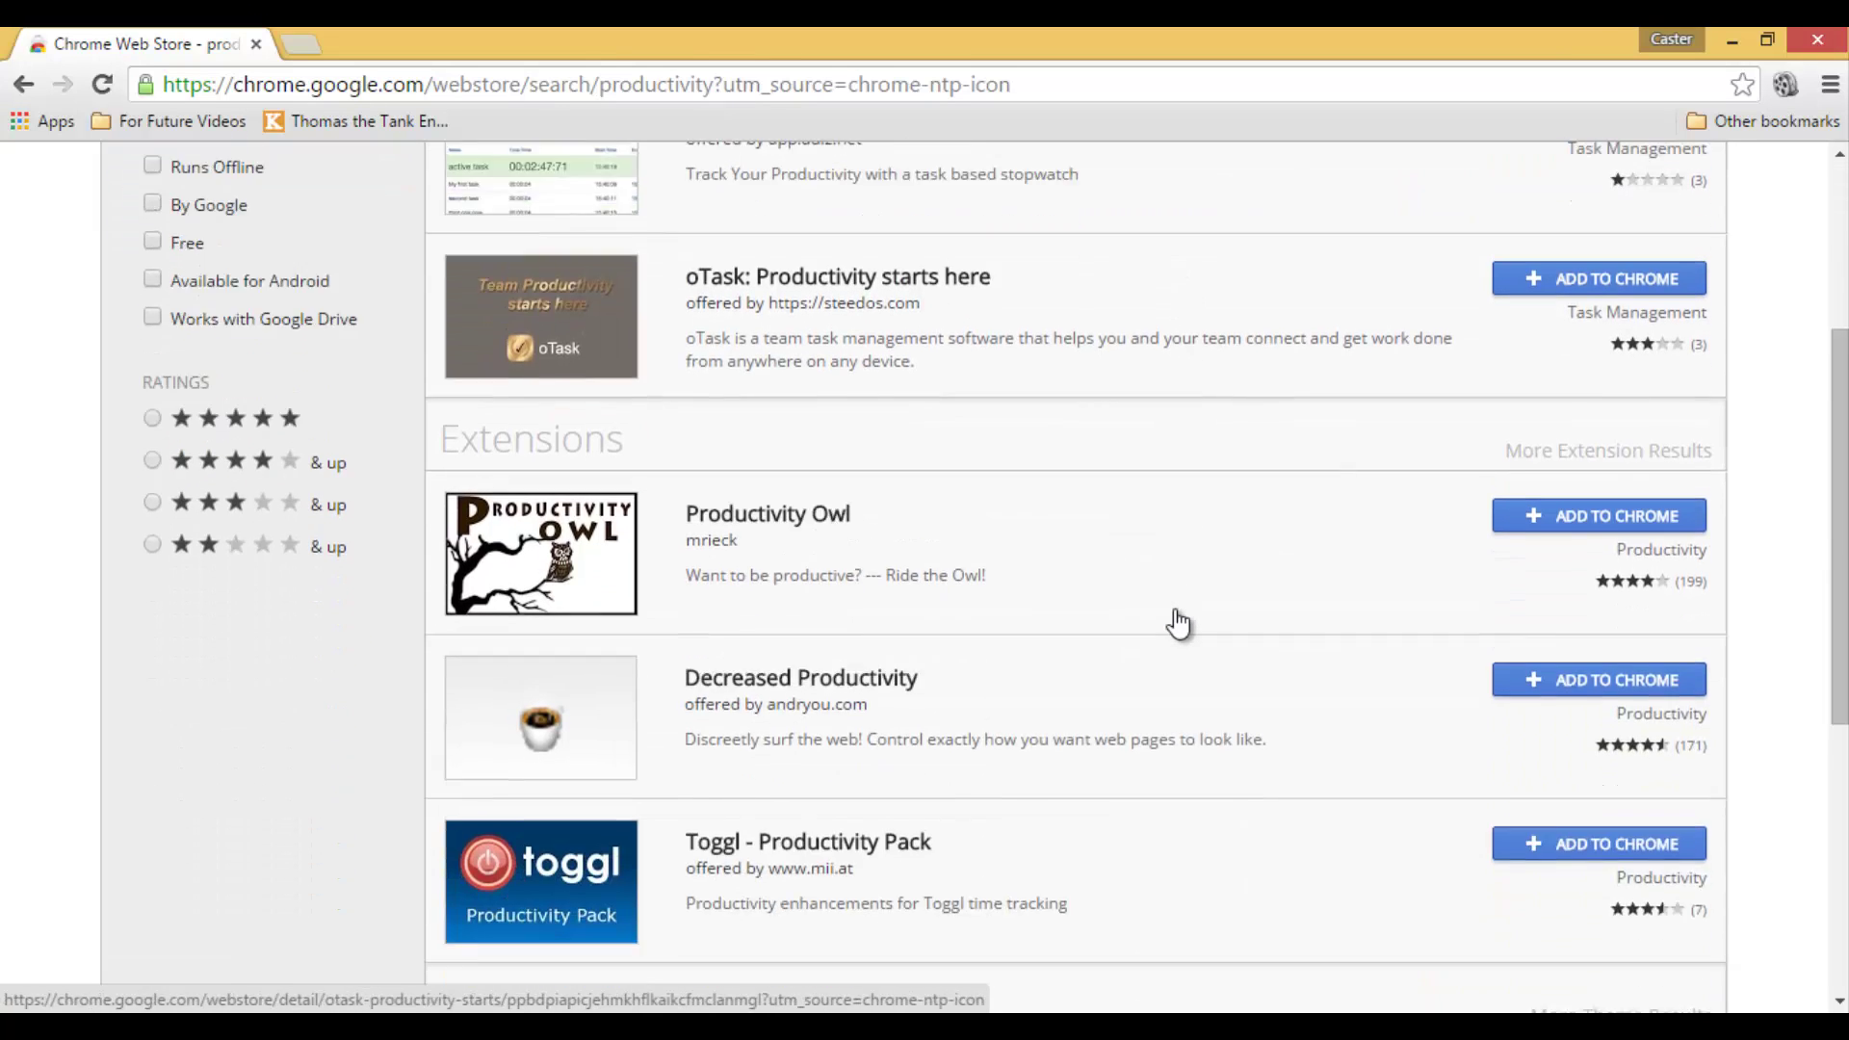
scroll(1177, 621, down, 2)
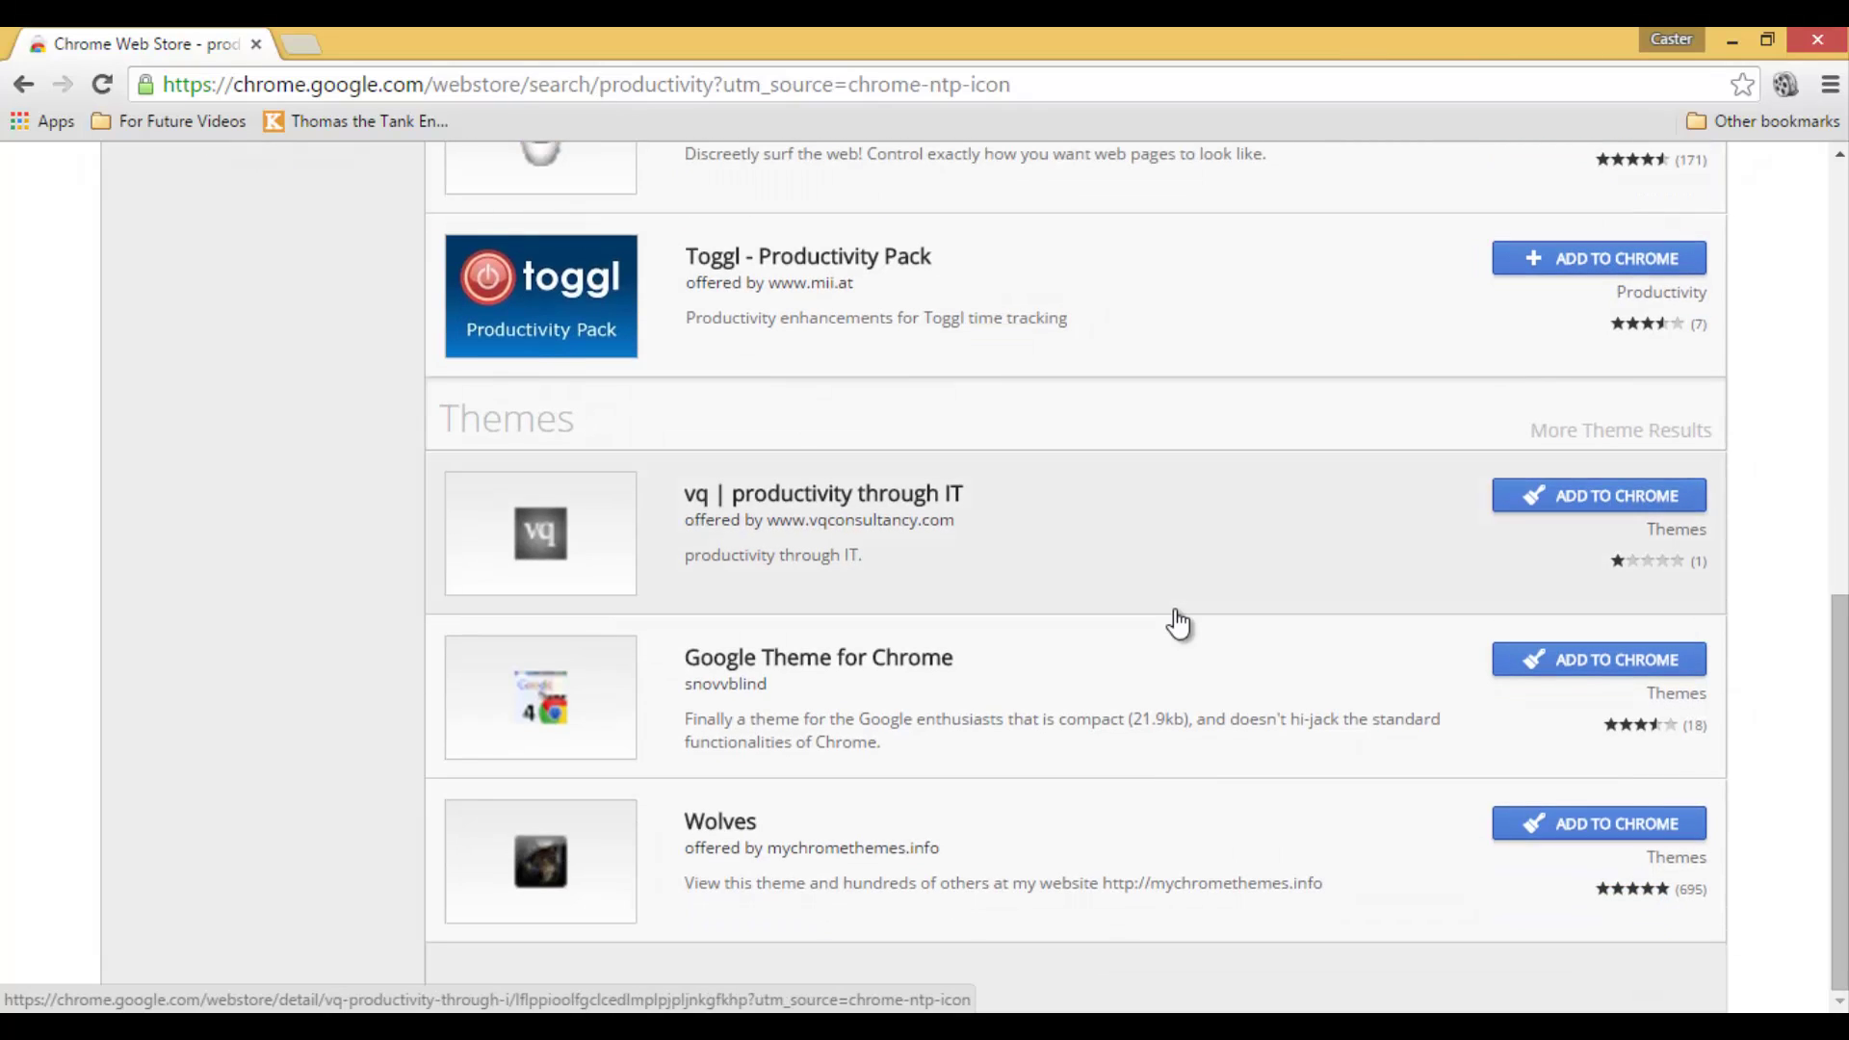
scroll(1362, 620, up, 5)
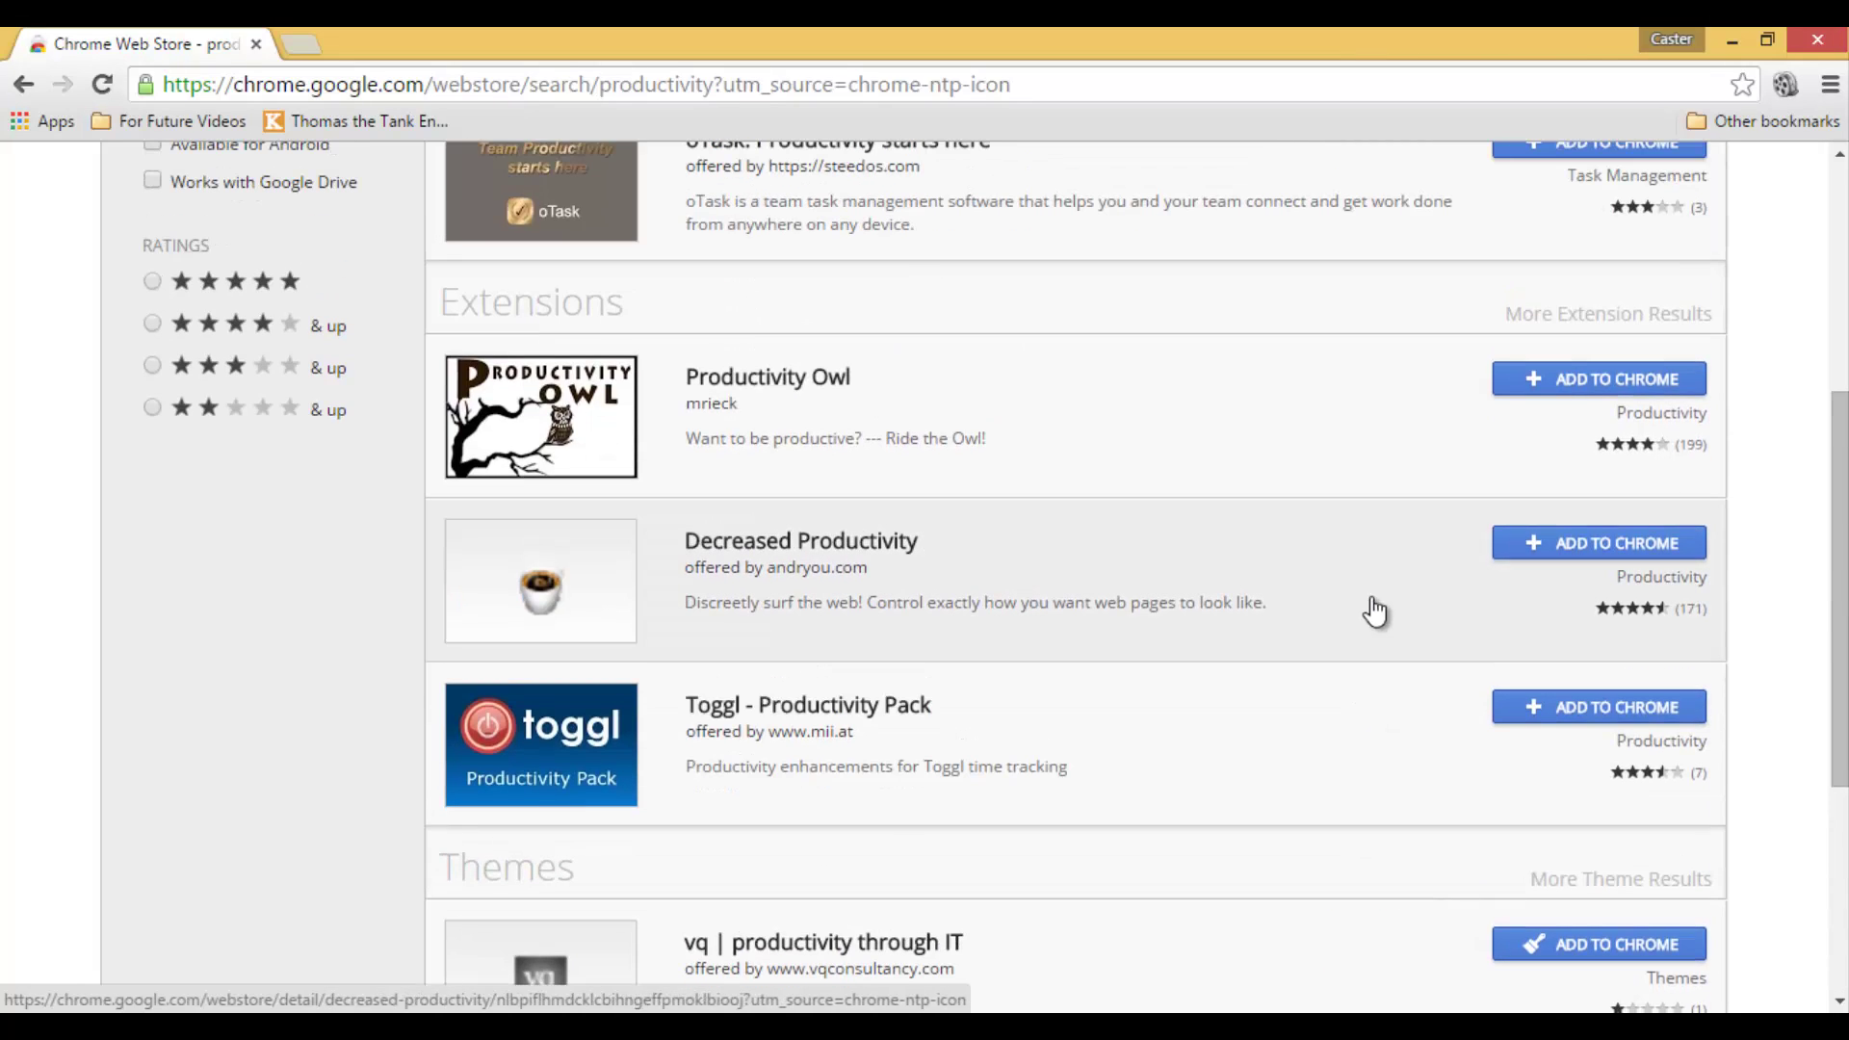
scroll(1176, 475, up, 5)
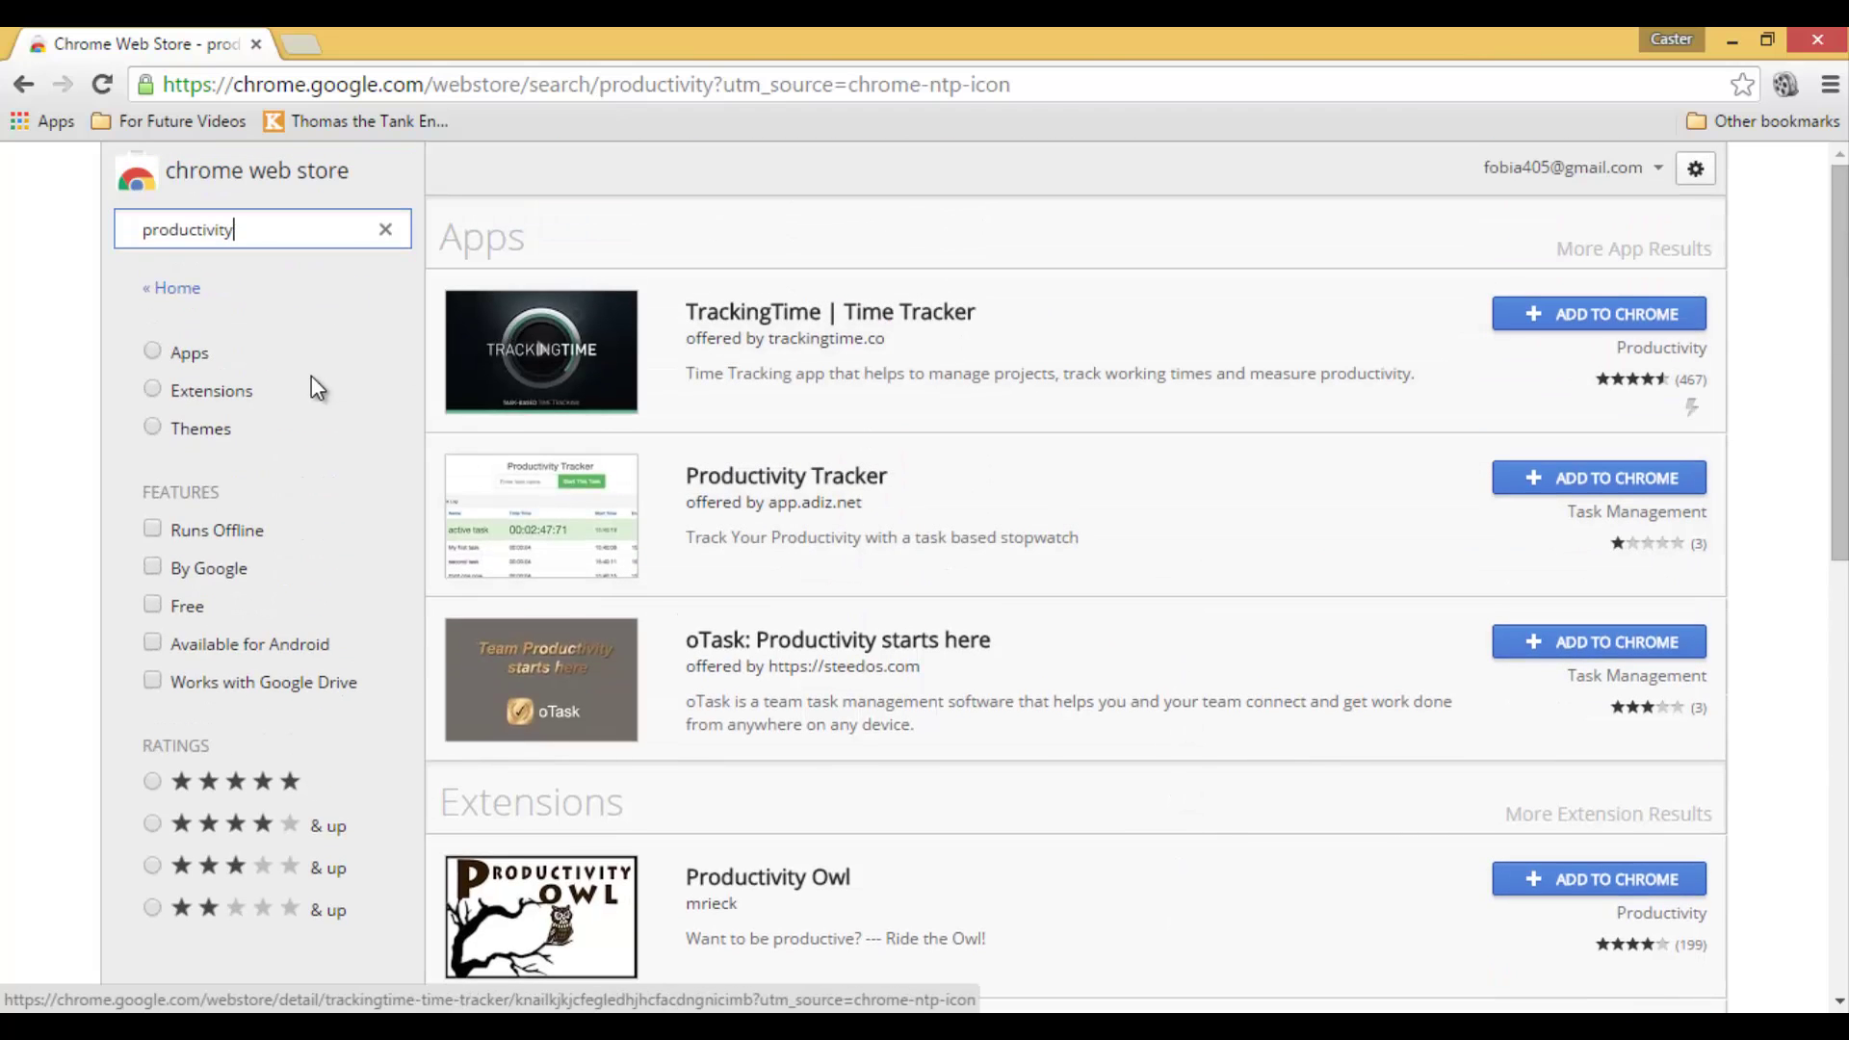
Step: Go from the search results to the Games category and scroll to Exercise Your Brain
click(191, 346)
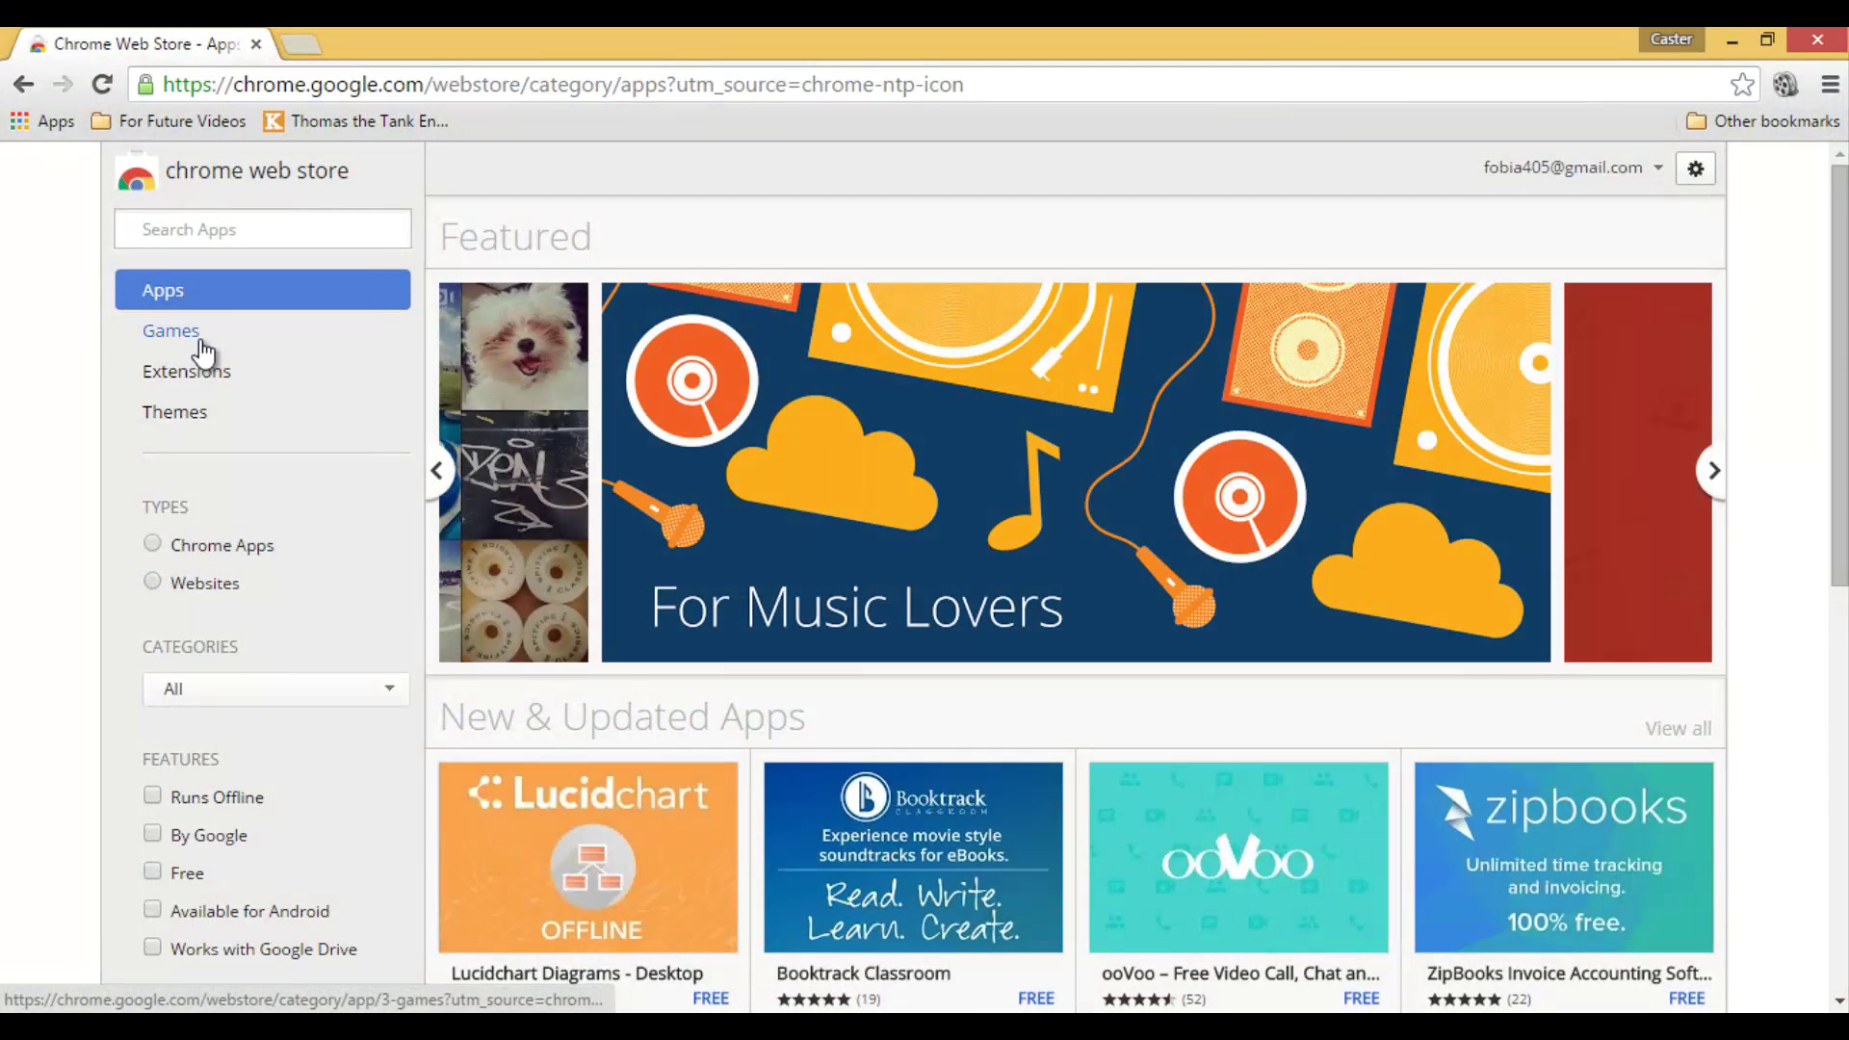
click(201, 343)
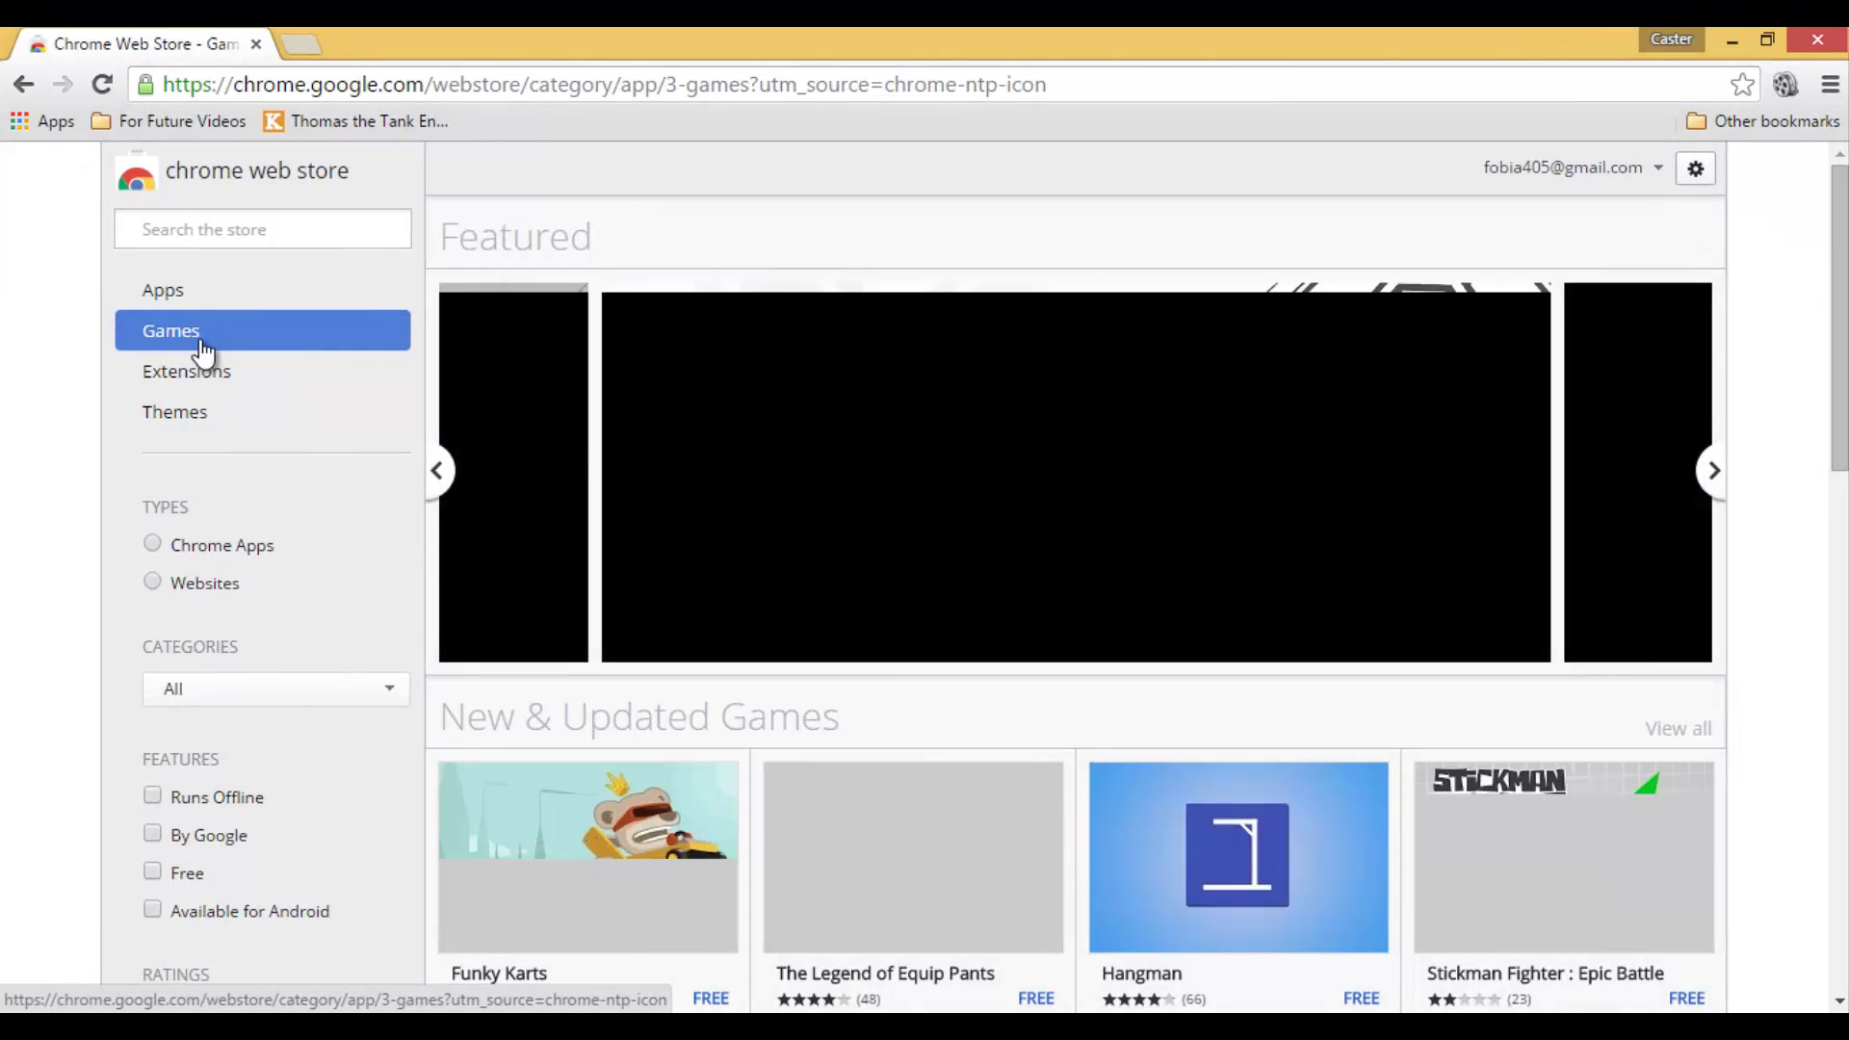
scroll(1221, 520, down, 5)
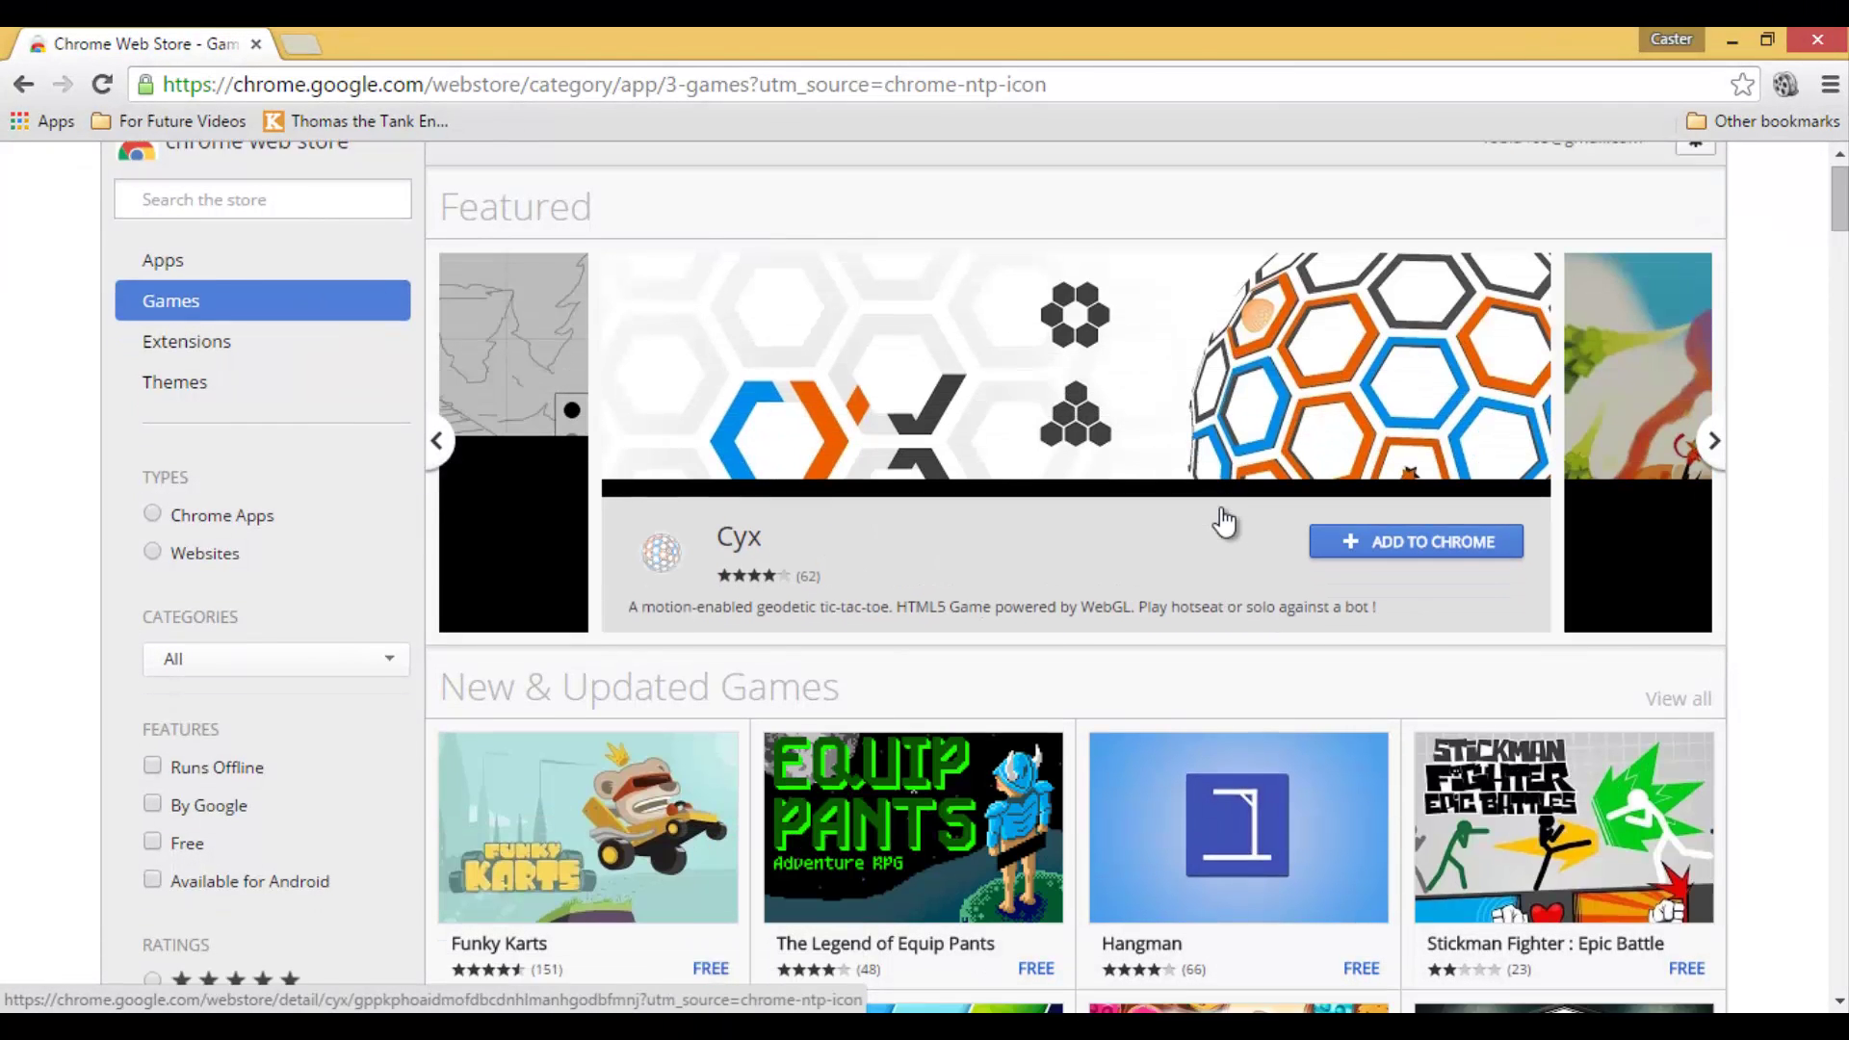
scroll(1223, 521, down, 3)
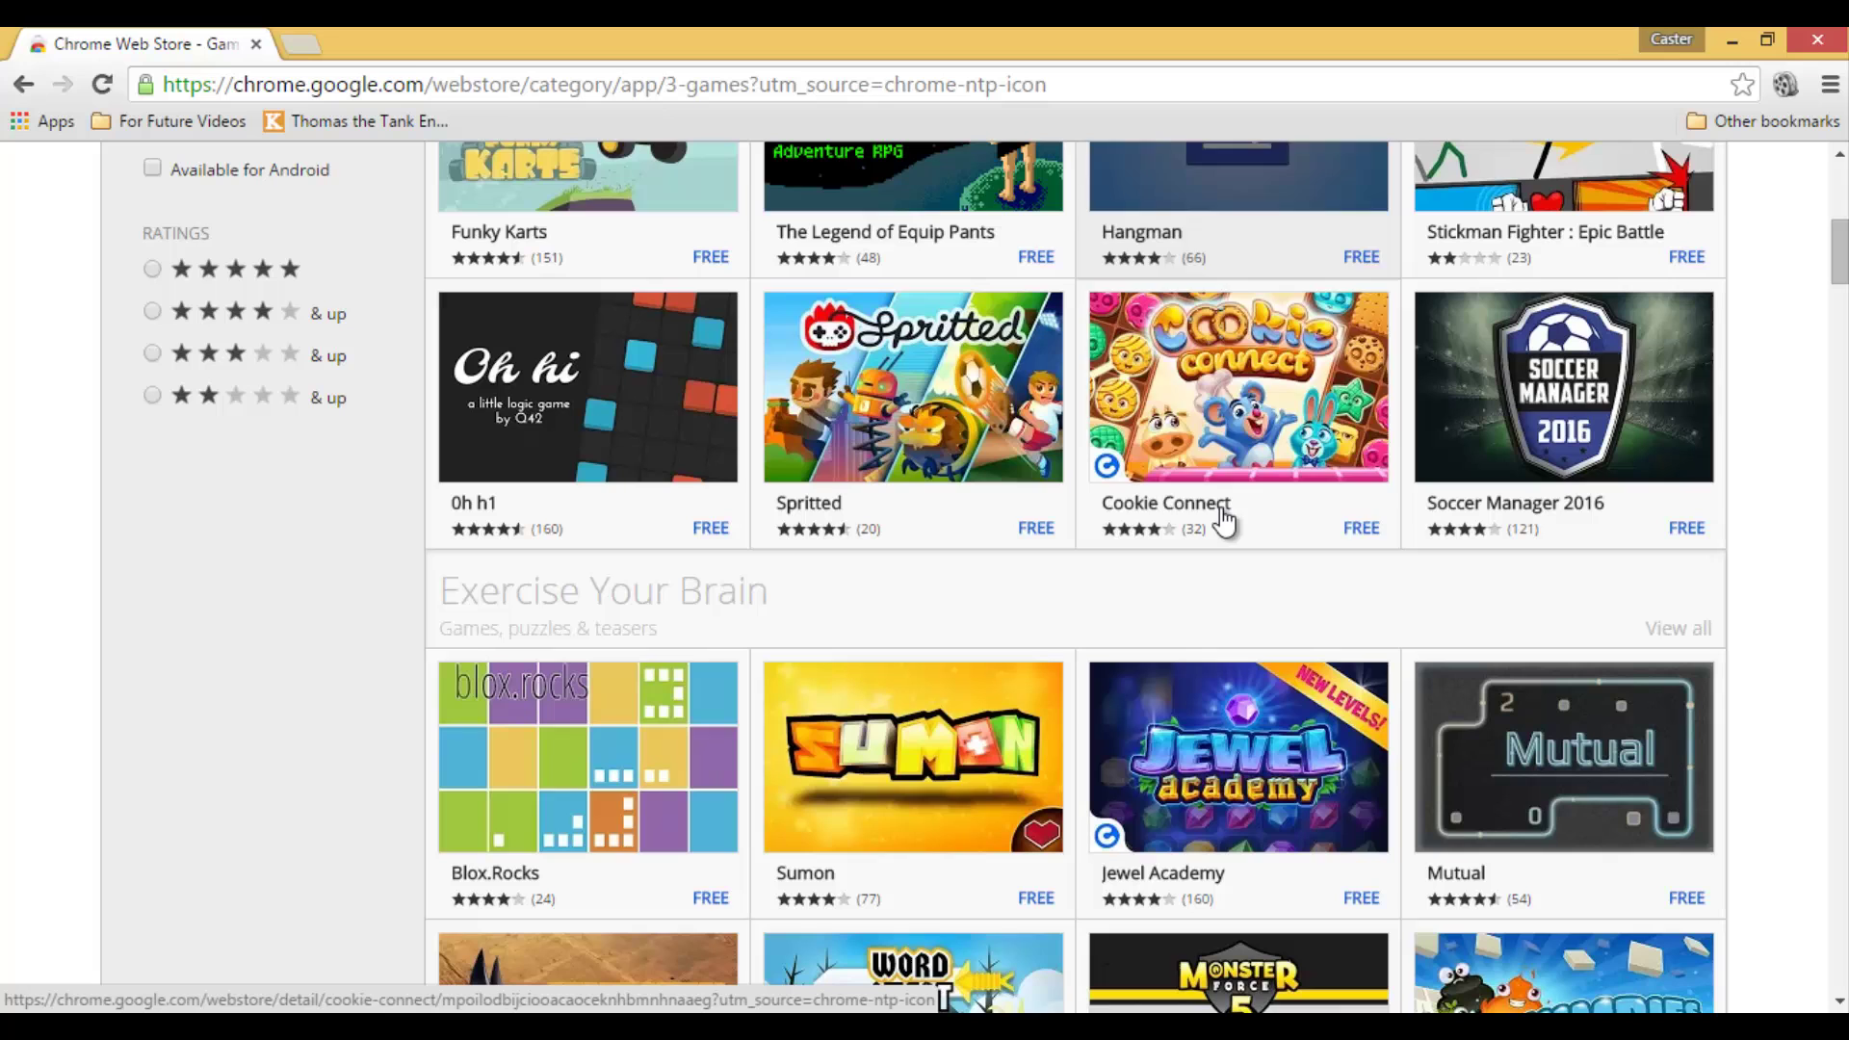
scroll(1349, 590, down, 4)
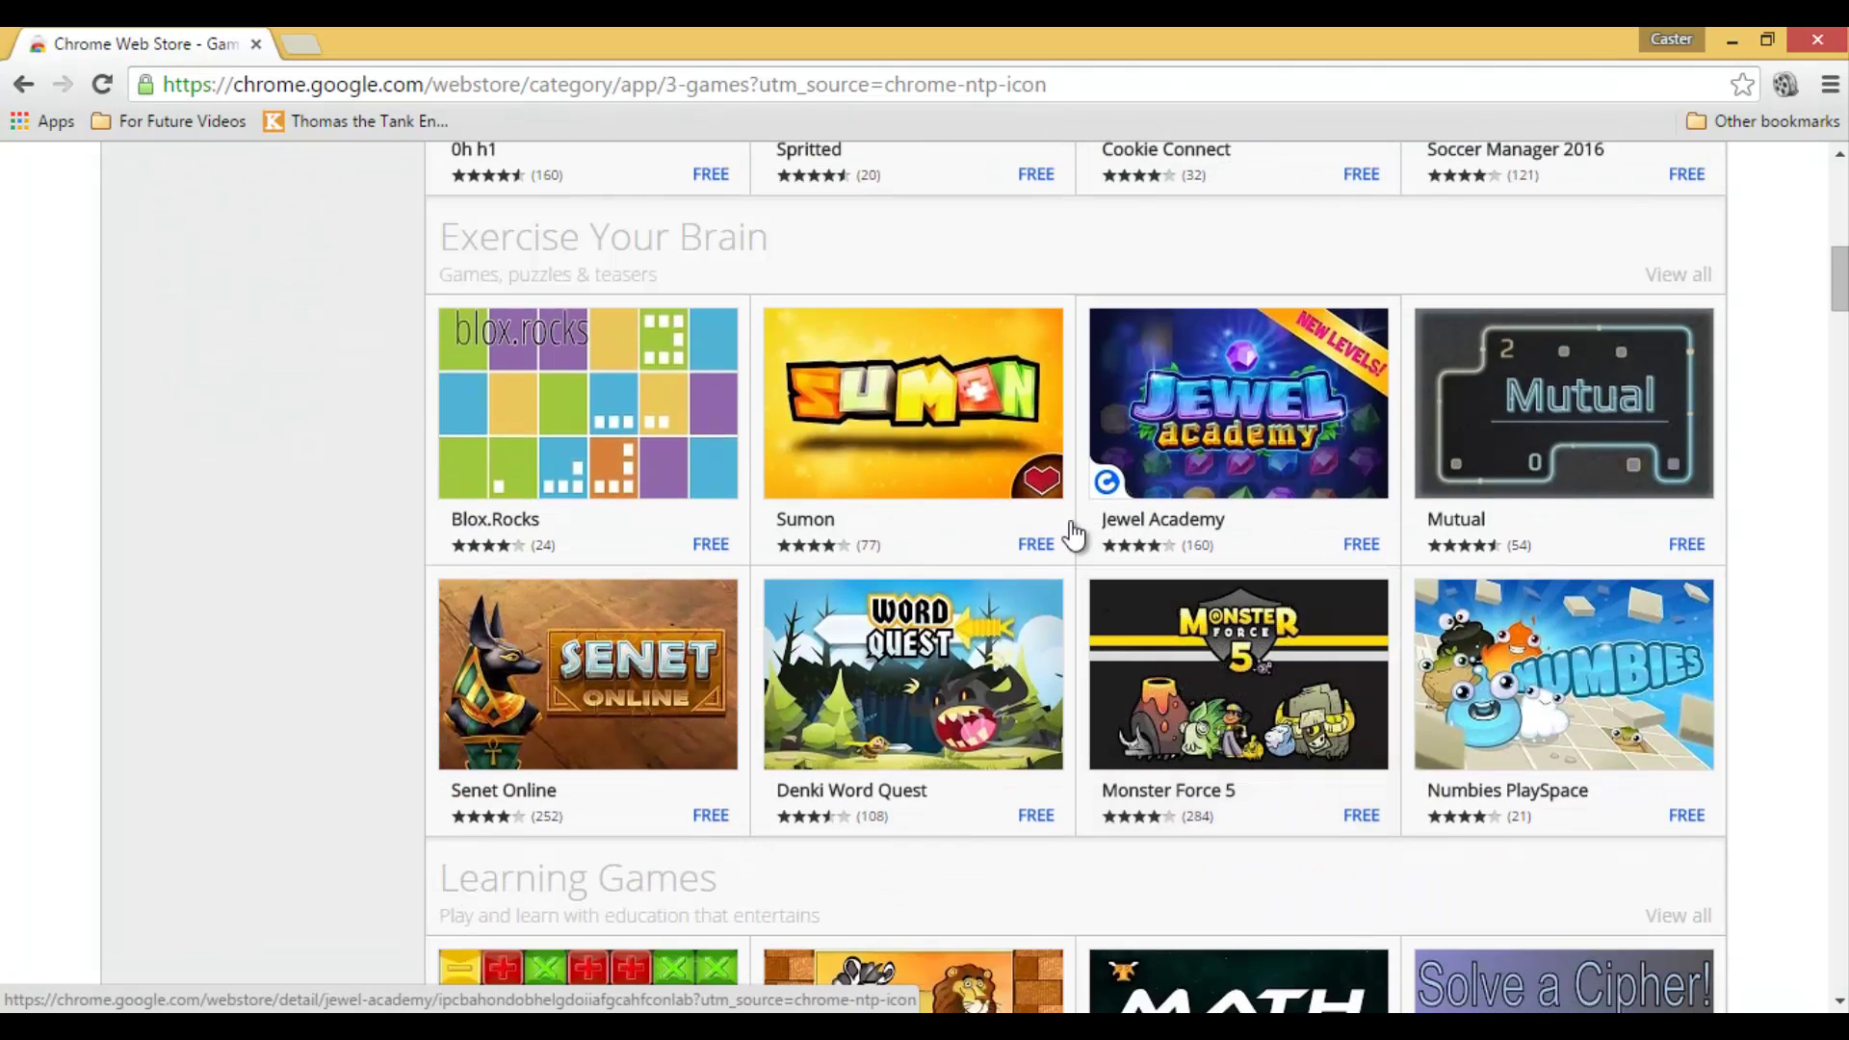
mouse_move(1003, 528)
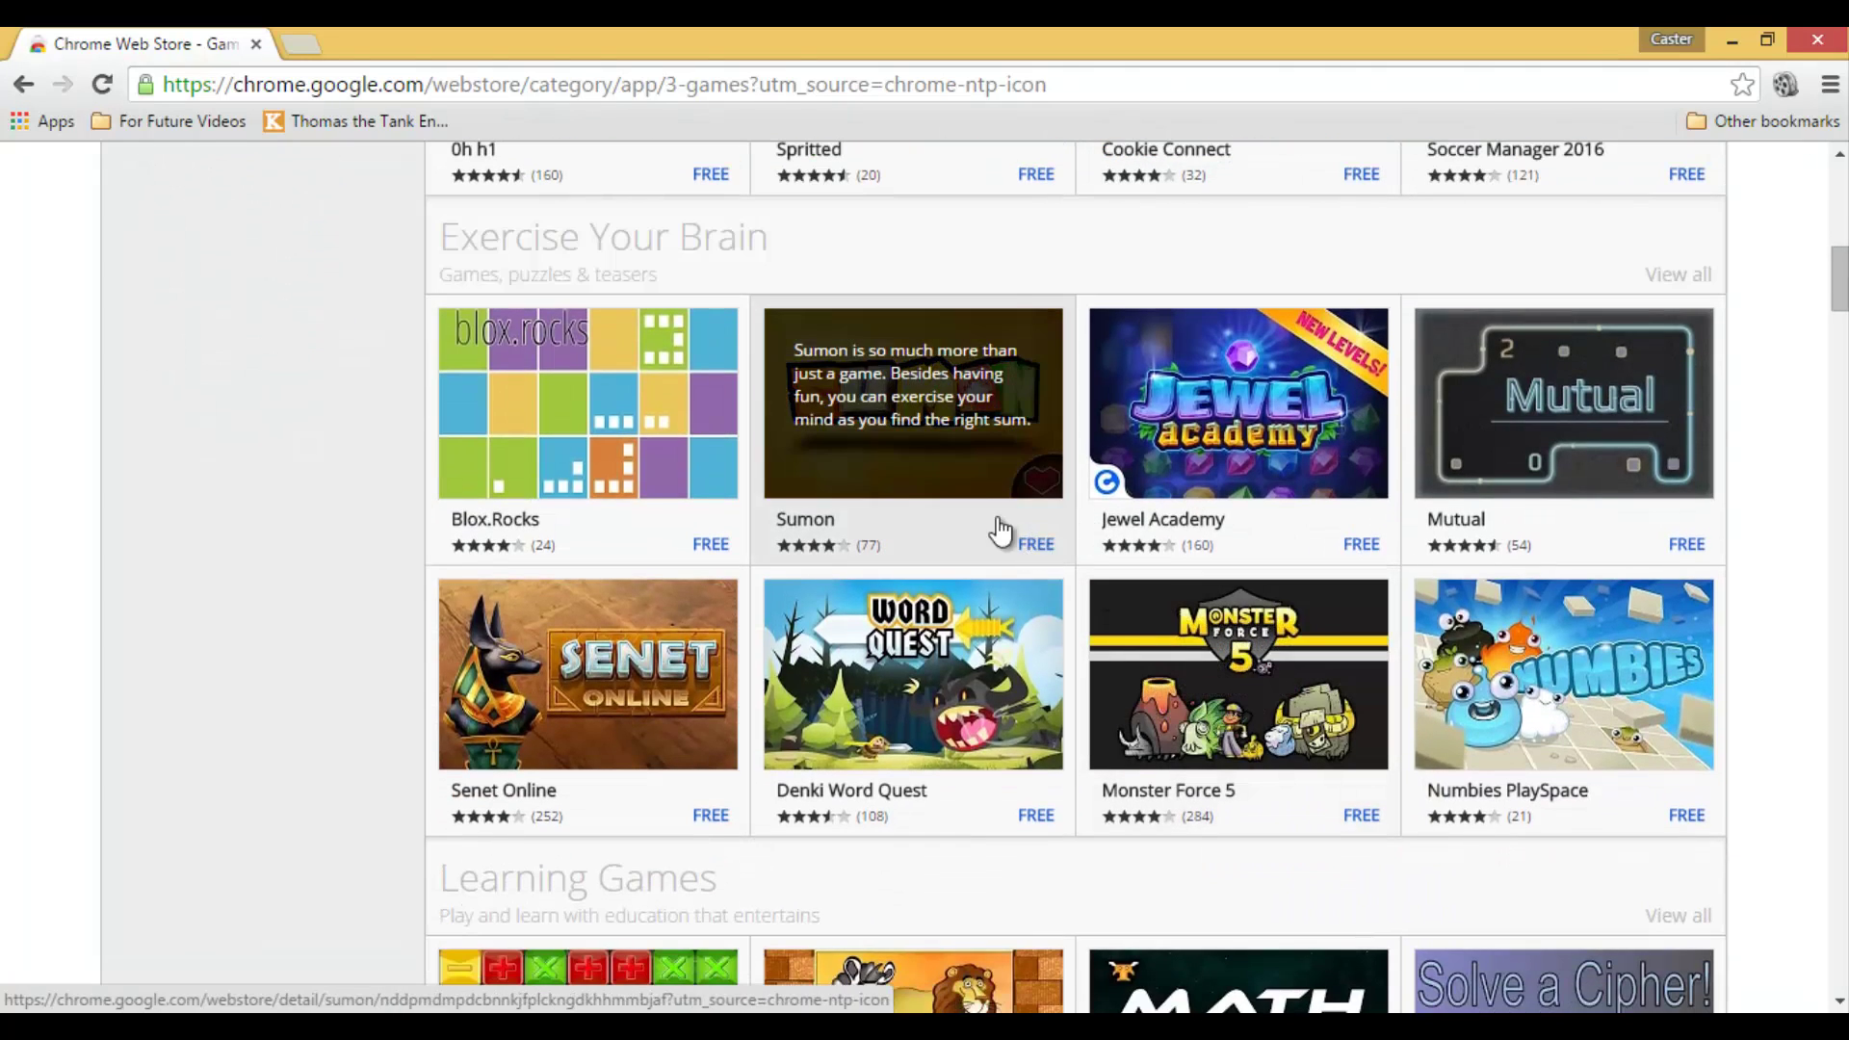
Step: Open Sumon's details and view its Overview, Reviews and Related tabs
click(893, 445)
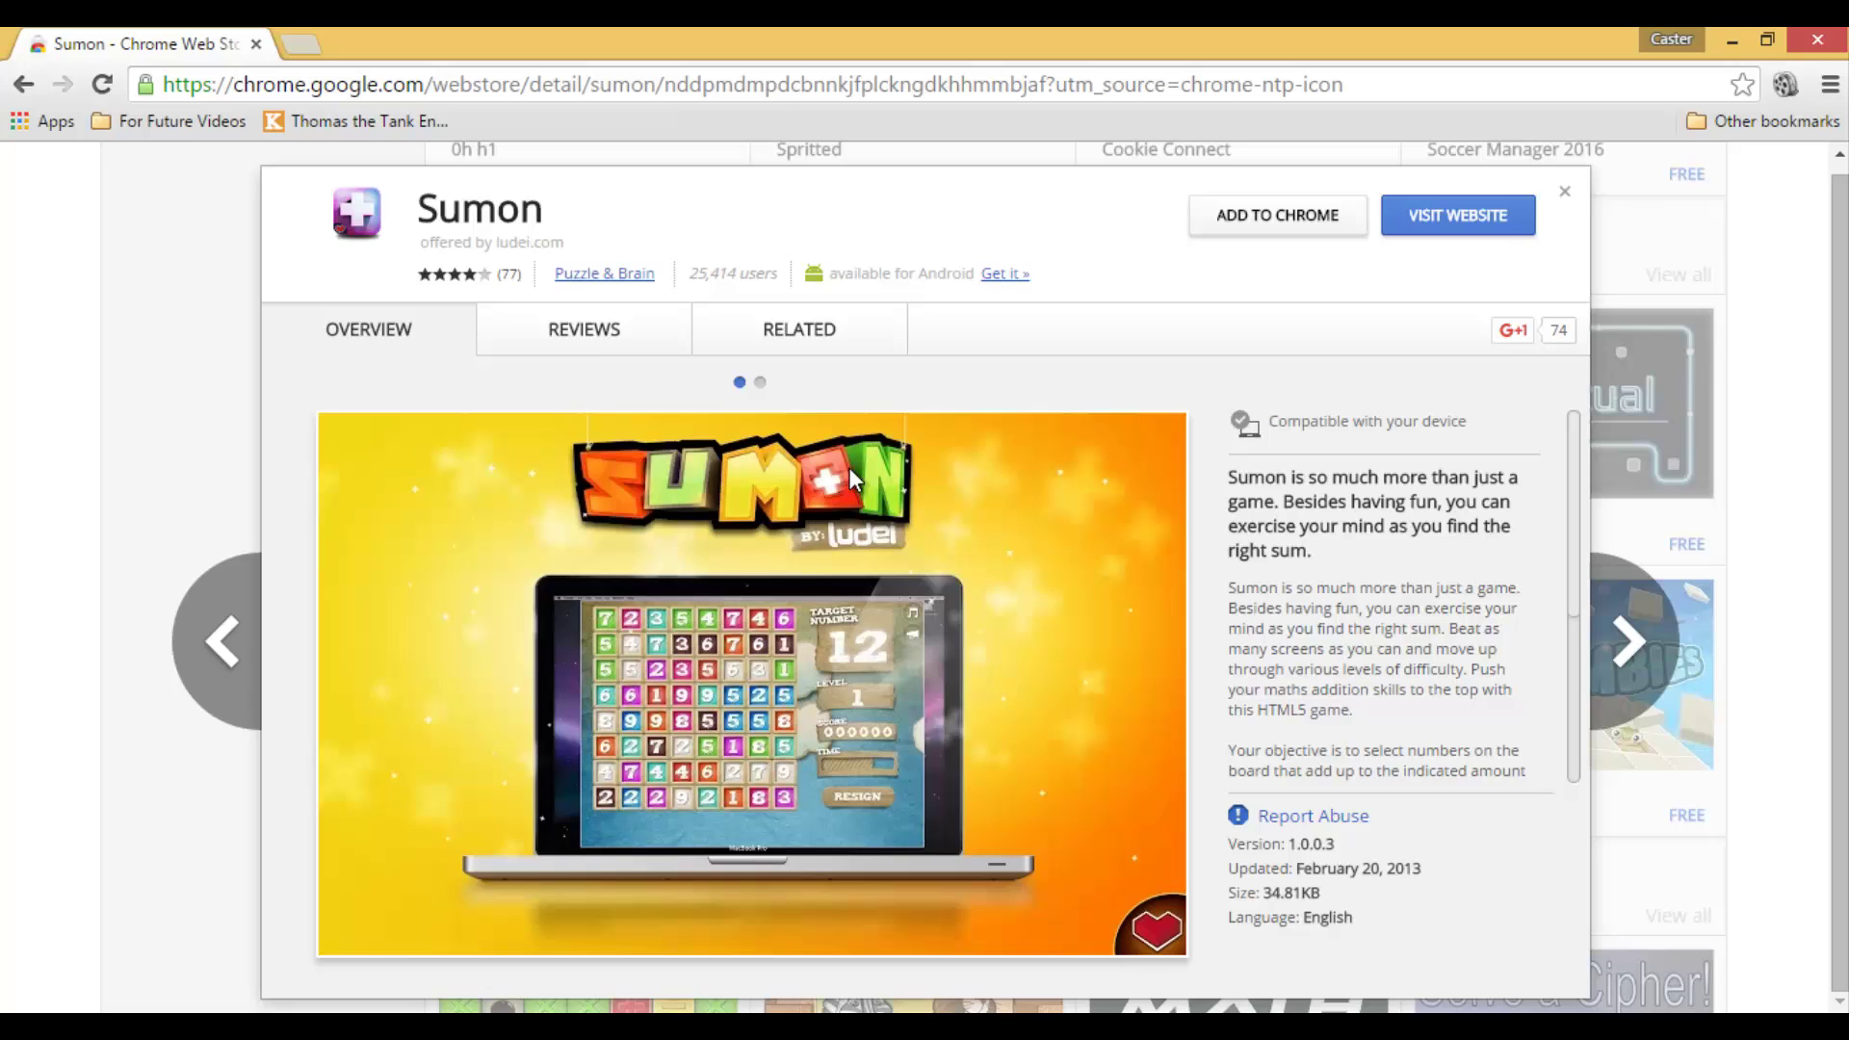
scroll(1273, 607, down, 3)
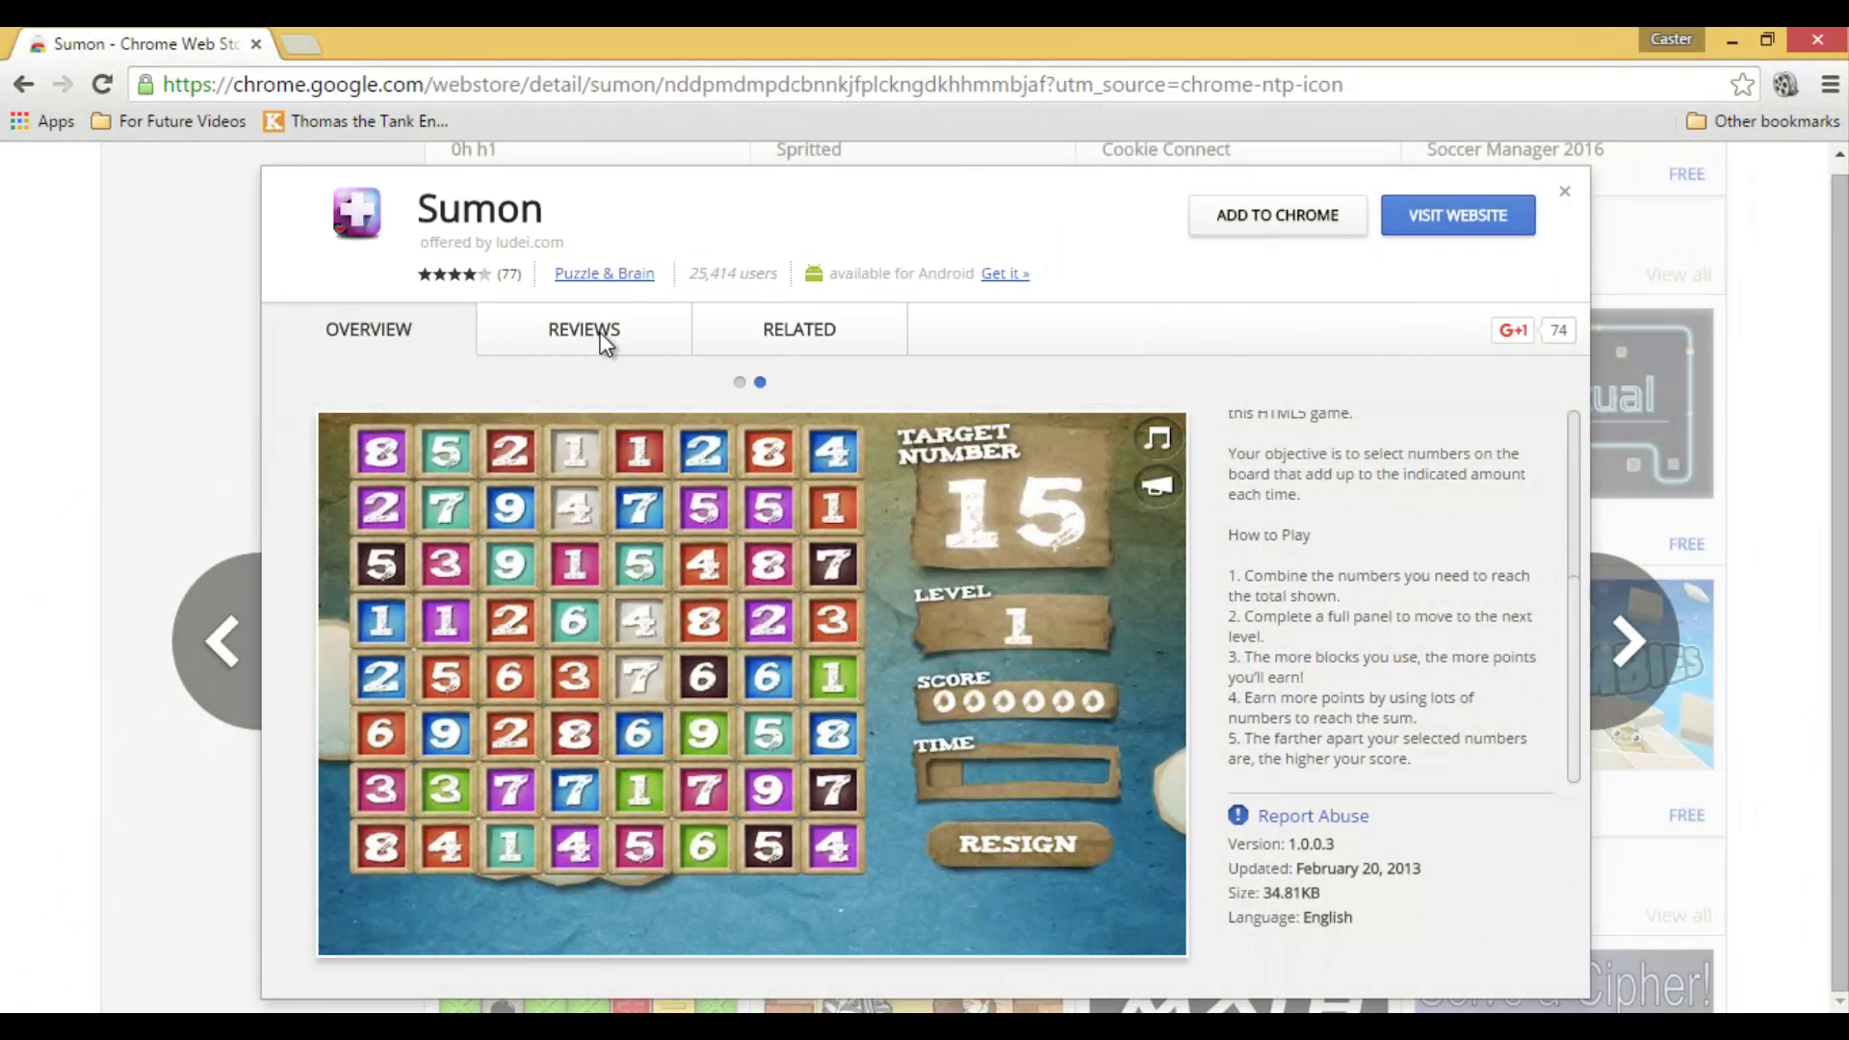
click(602, 337)
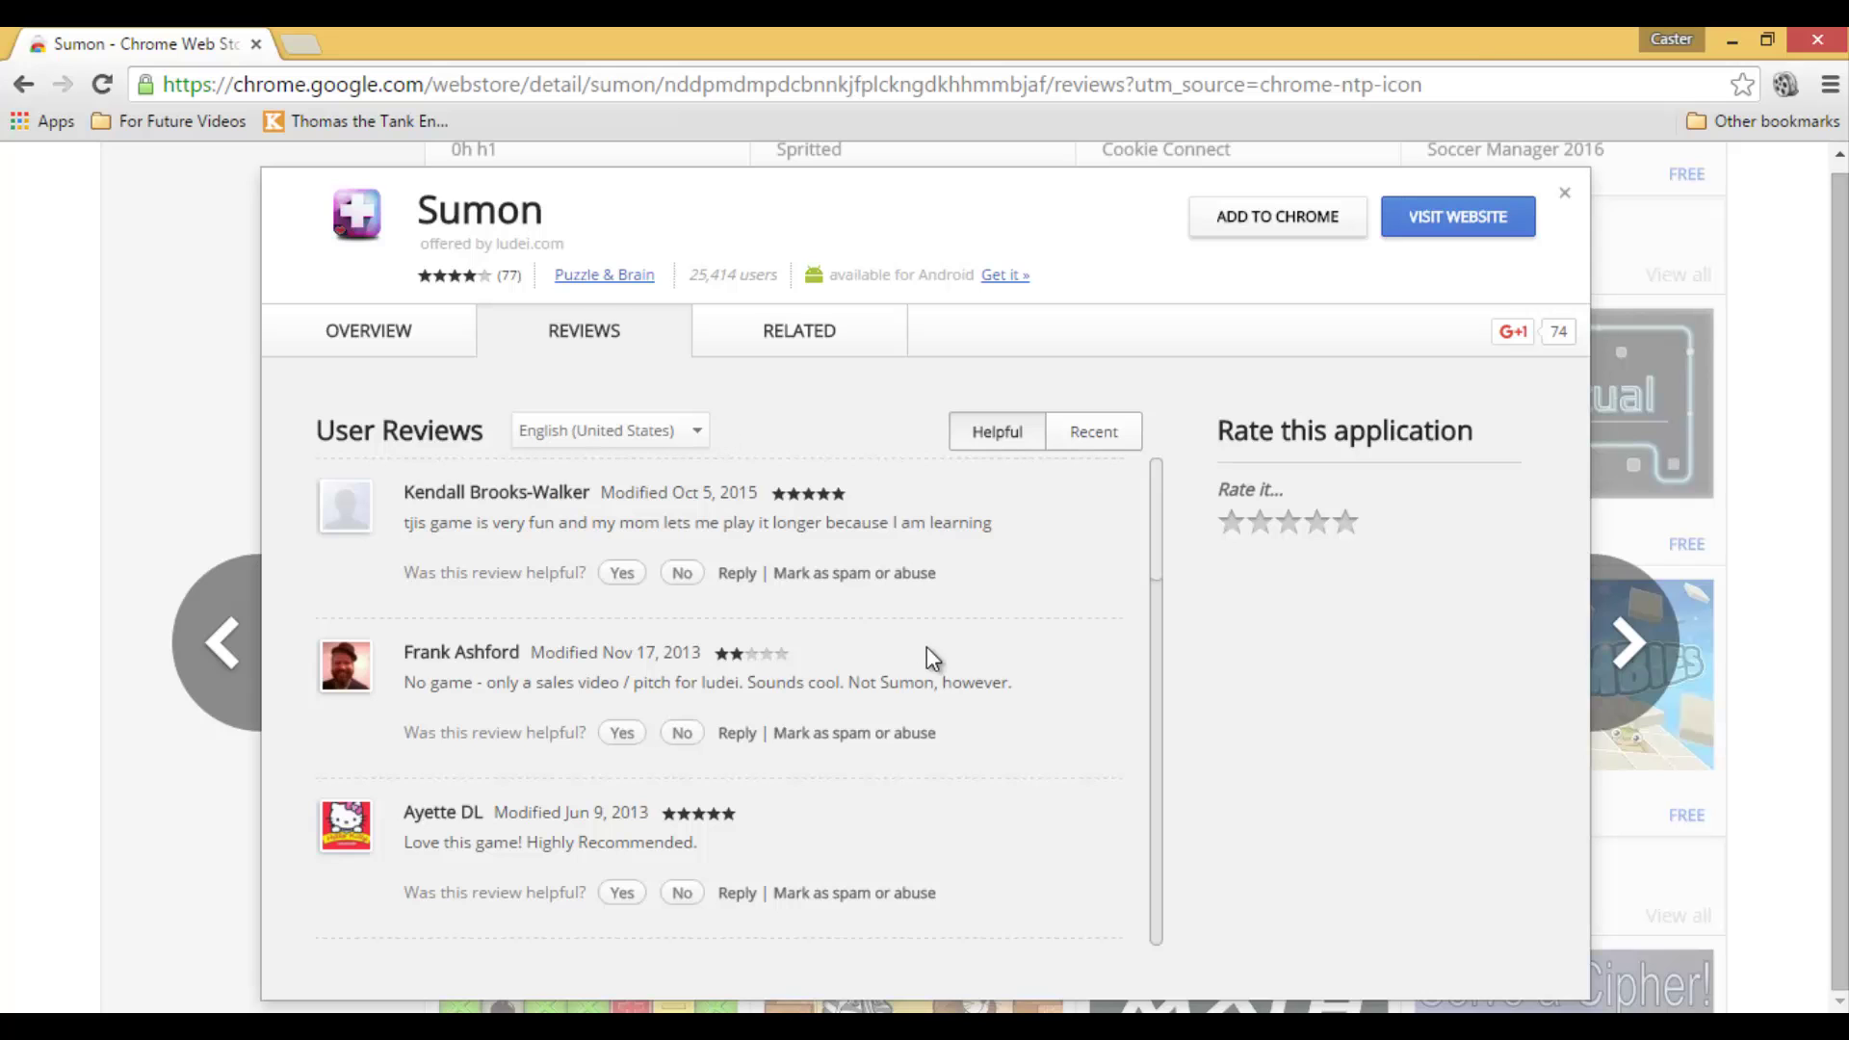
scroll(926, 645, down, 4)
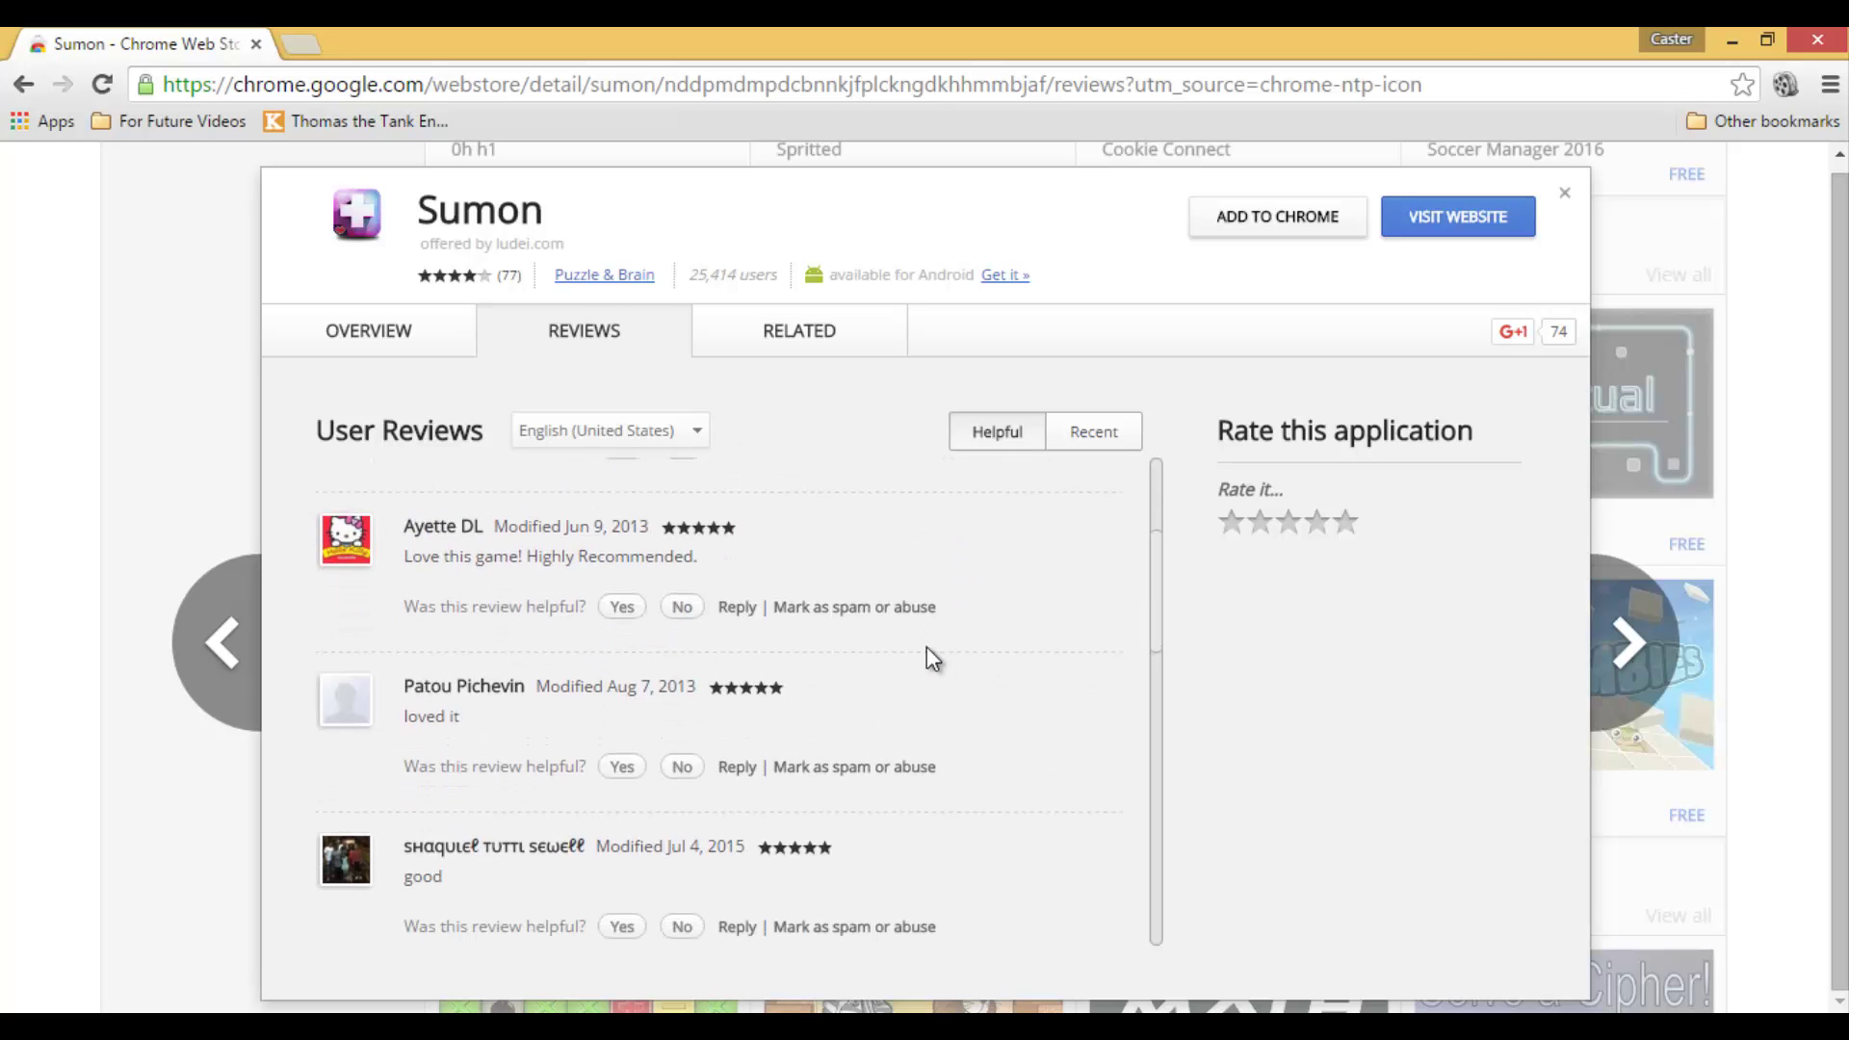
scroll(927, 646, up, 4)
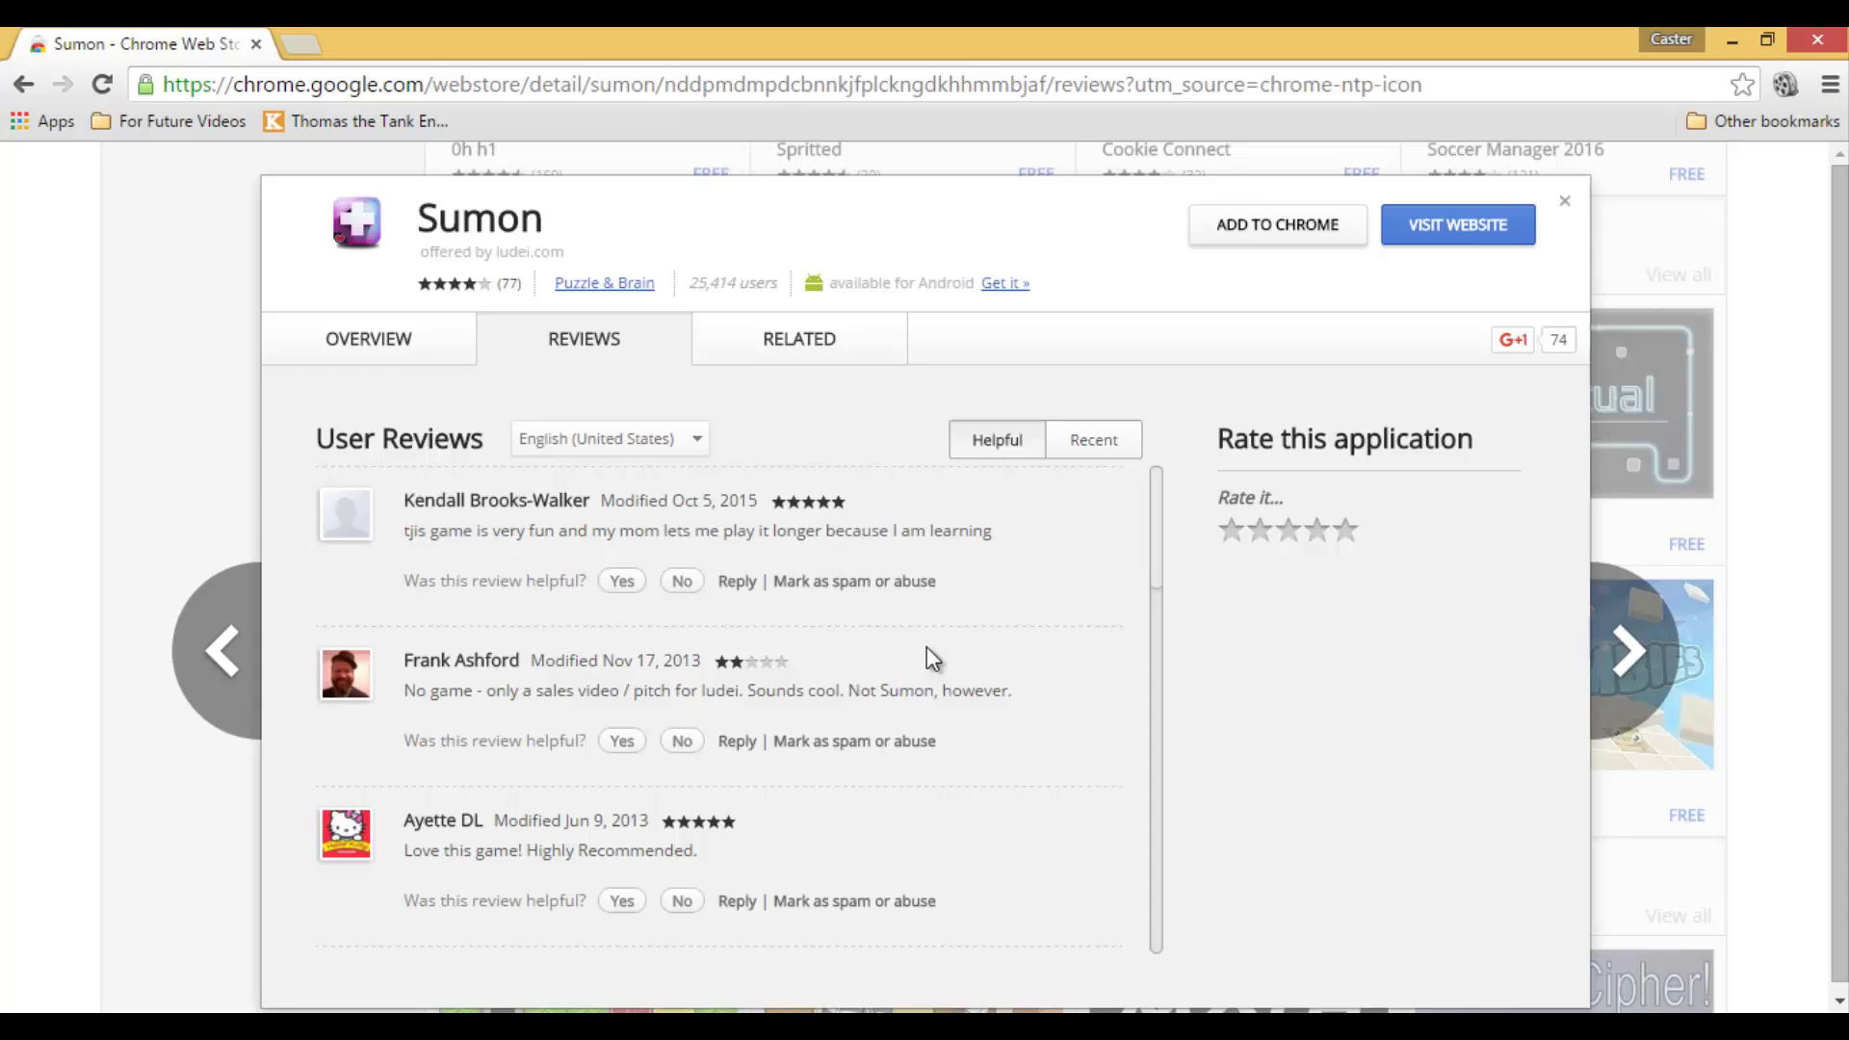
click(812, 344)
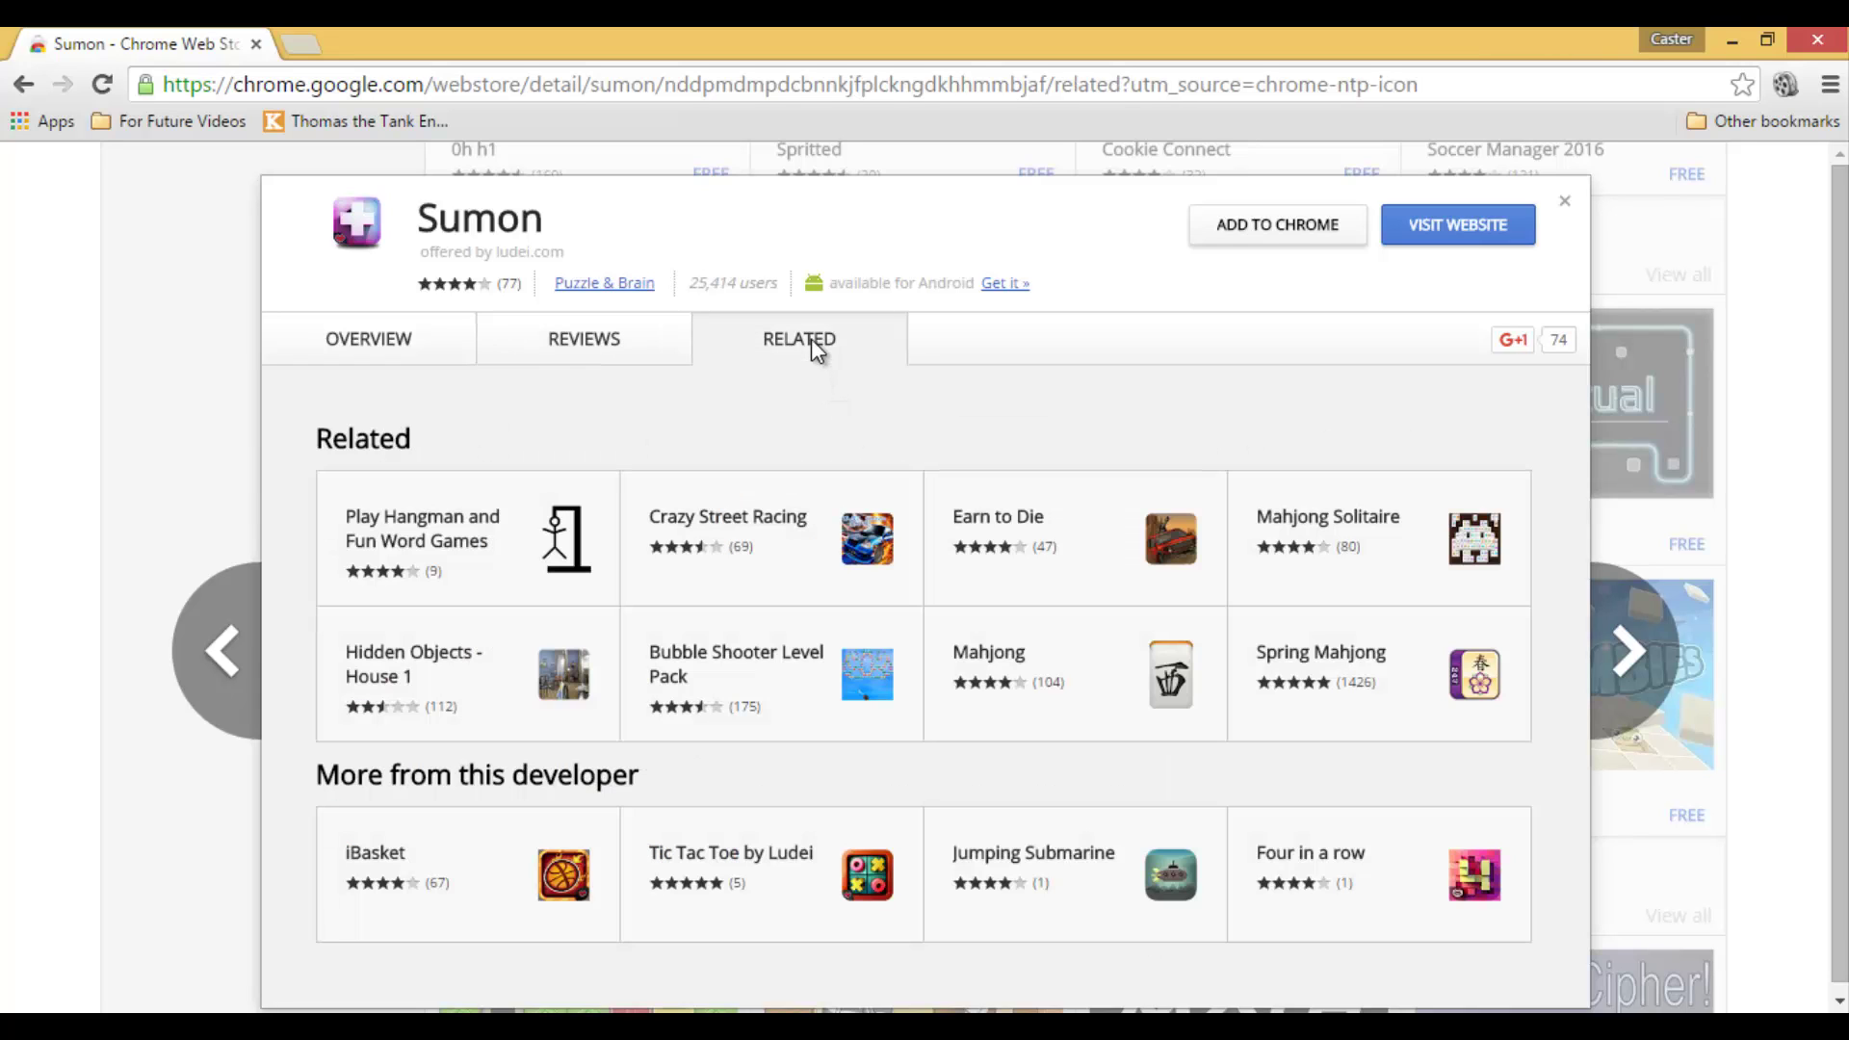
Step: Add Sumon to Chrome, confirm the install, and view it on the full apps page
click(1263, 230)
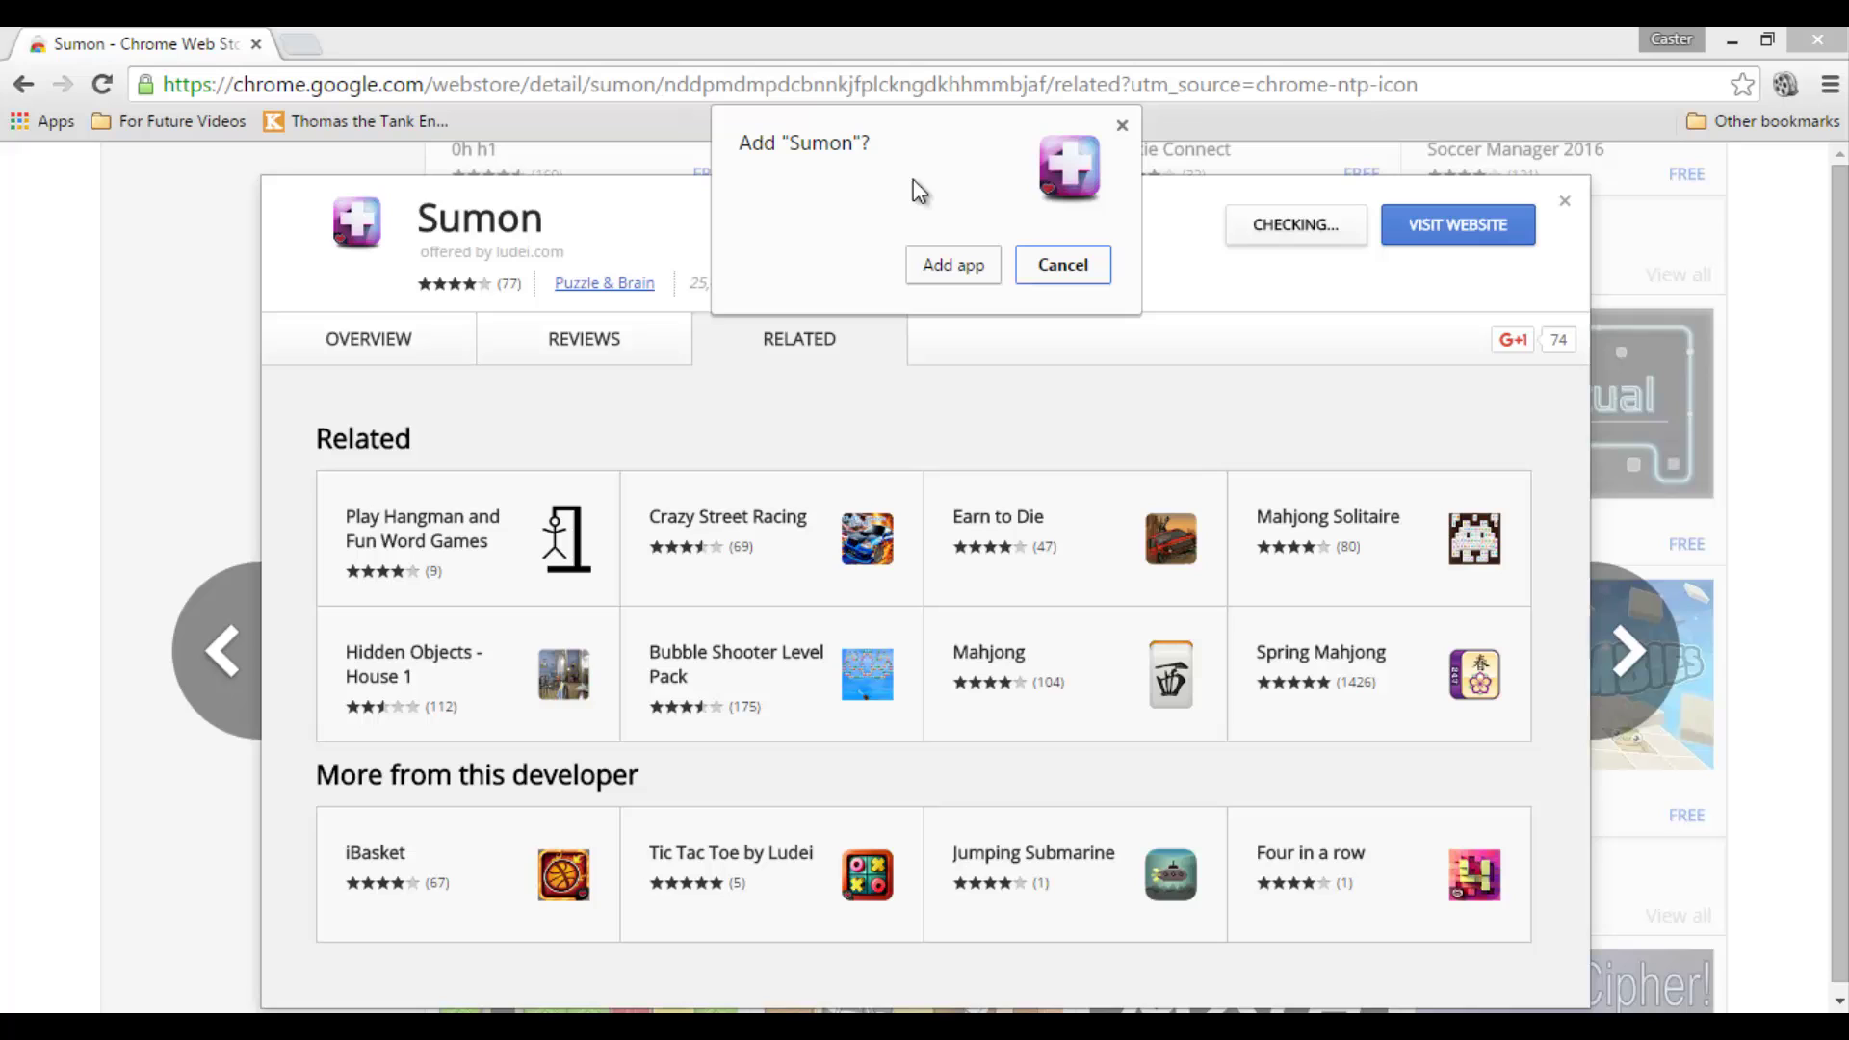
click(948, 270)
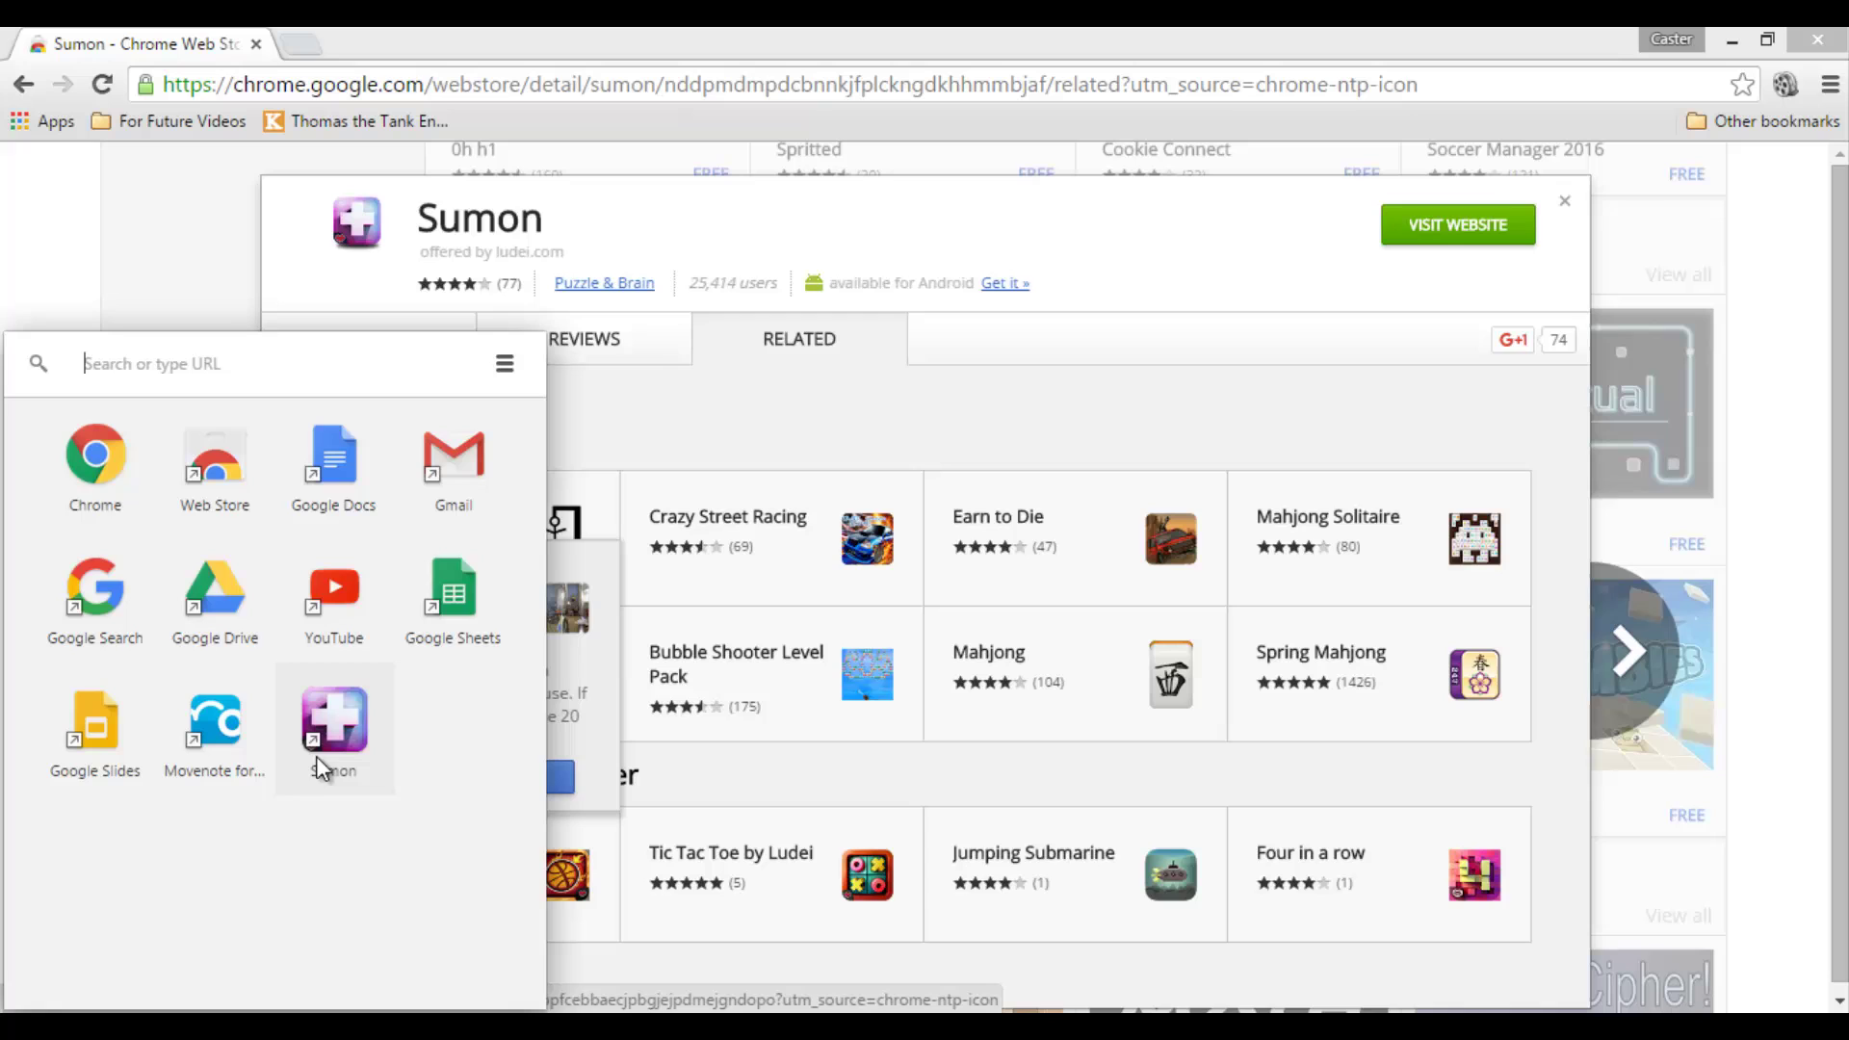
click(42, 121)
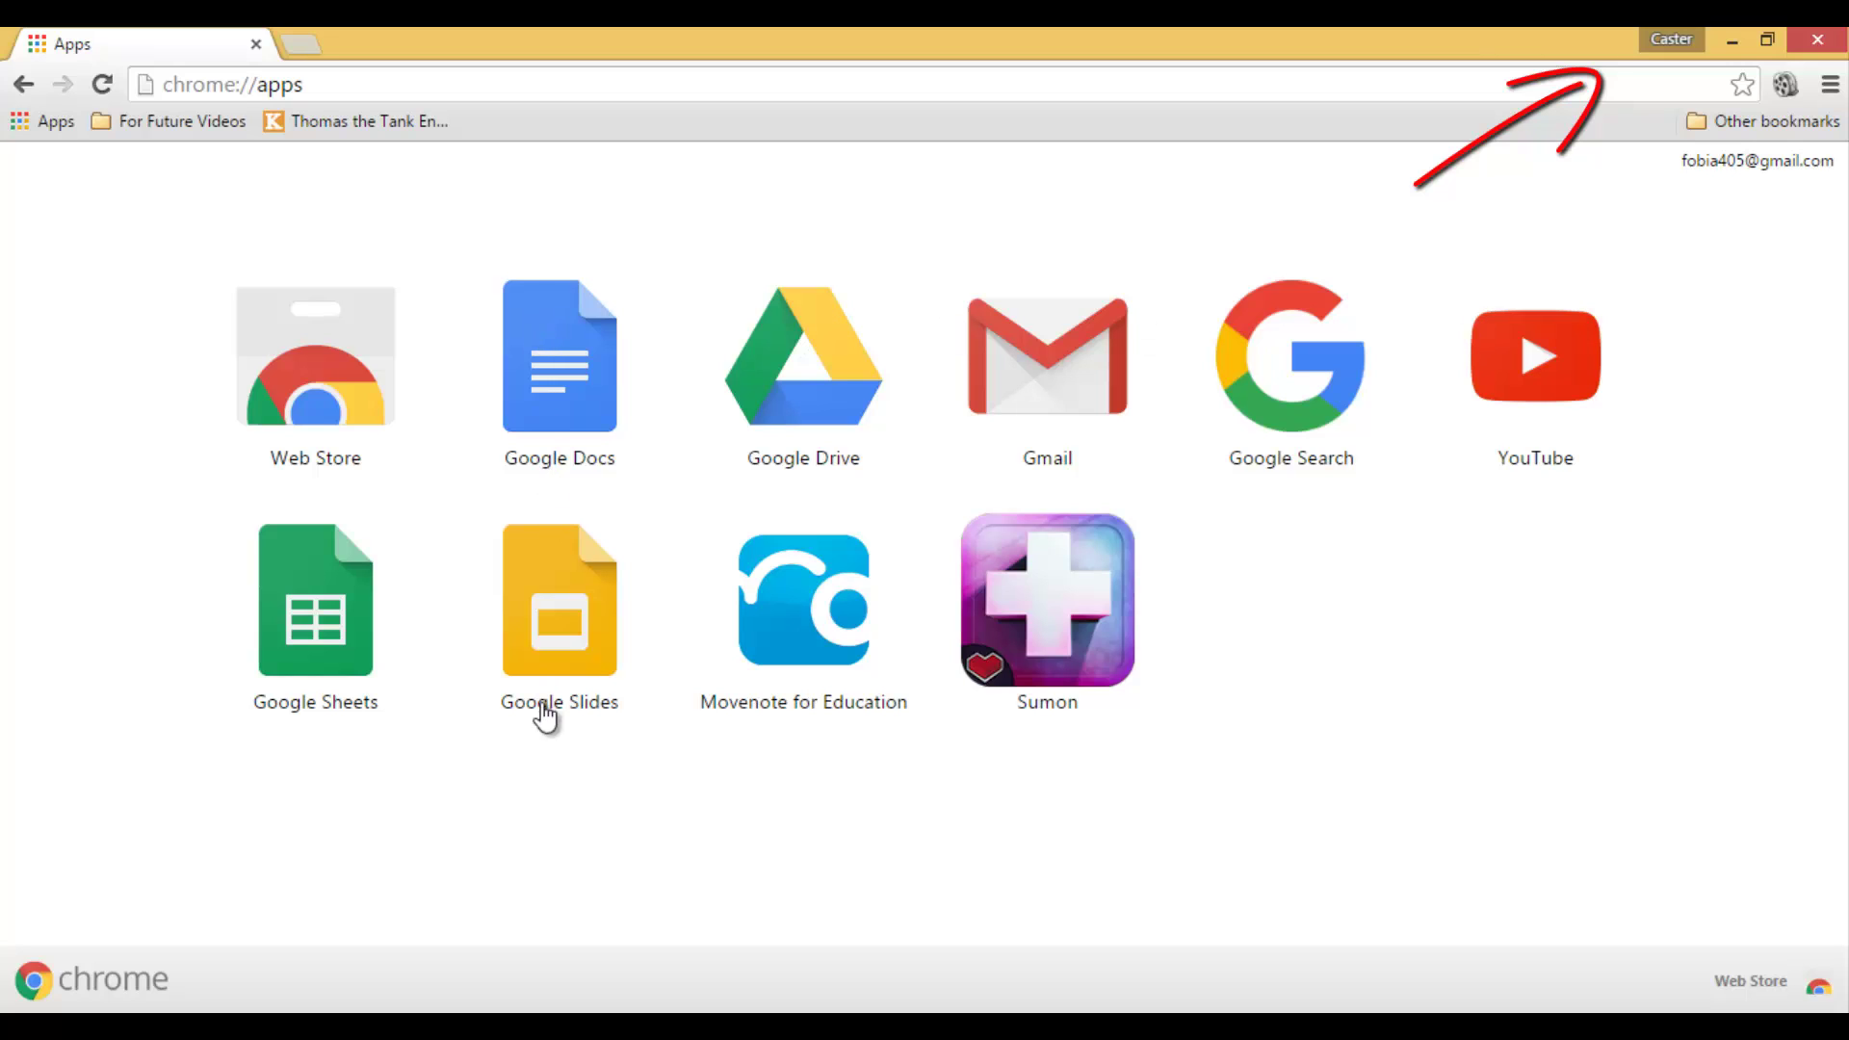
Step: Launch Sumon, start a Classic Mode round, then go back to the Chrome apps page
click(1026, 618)
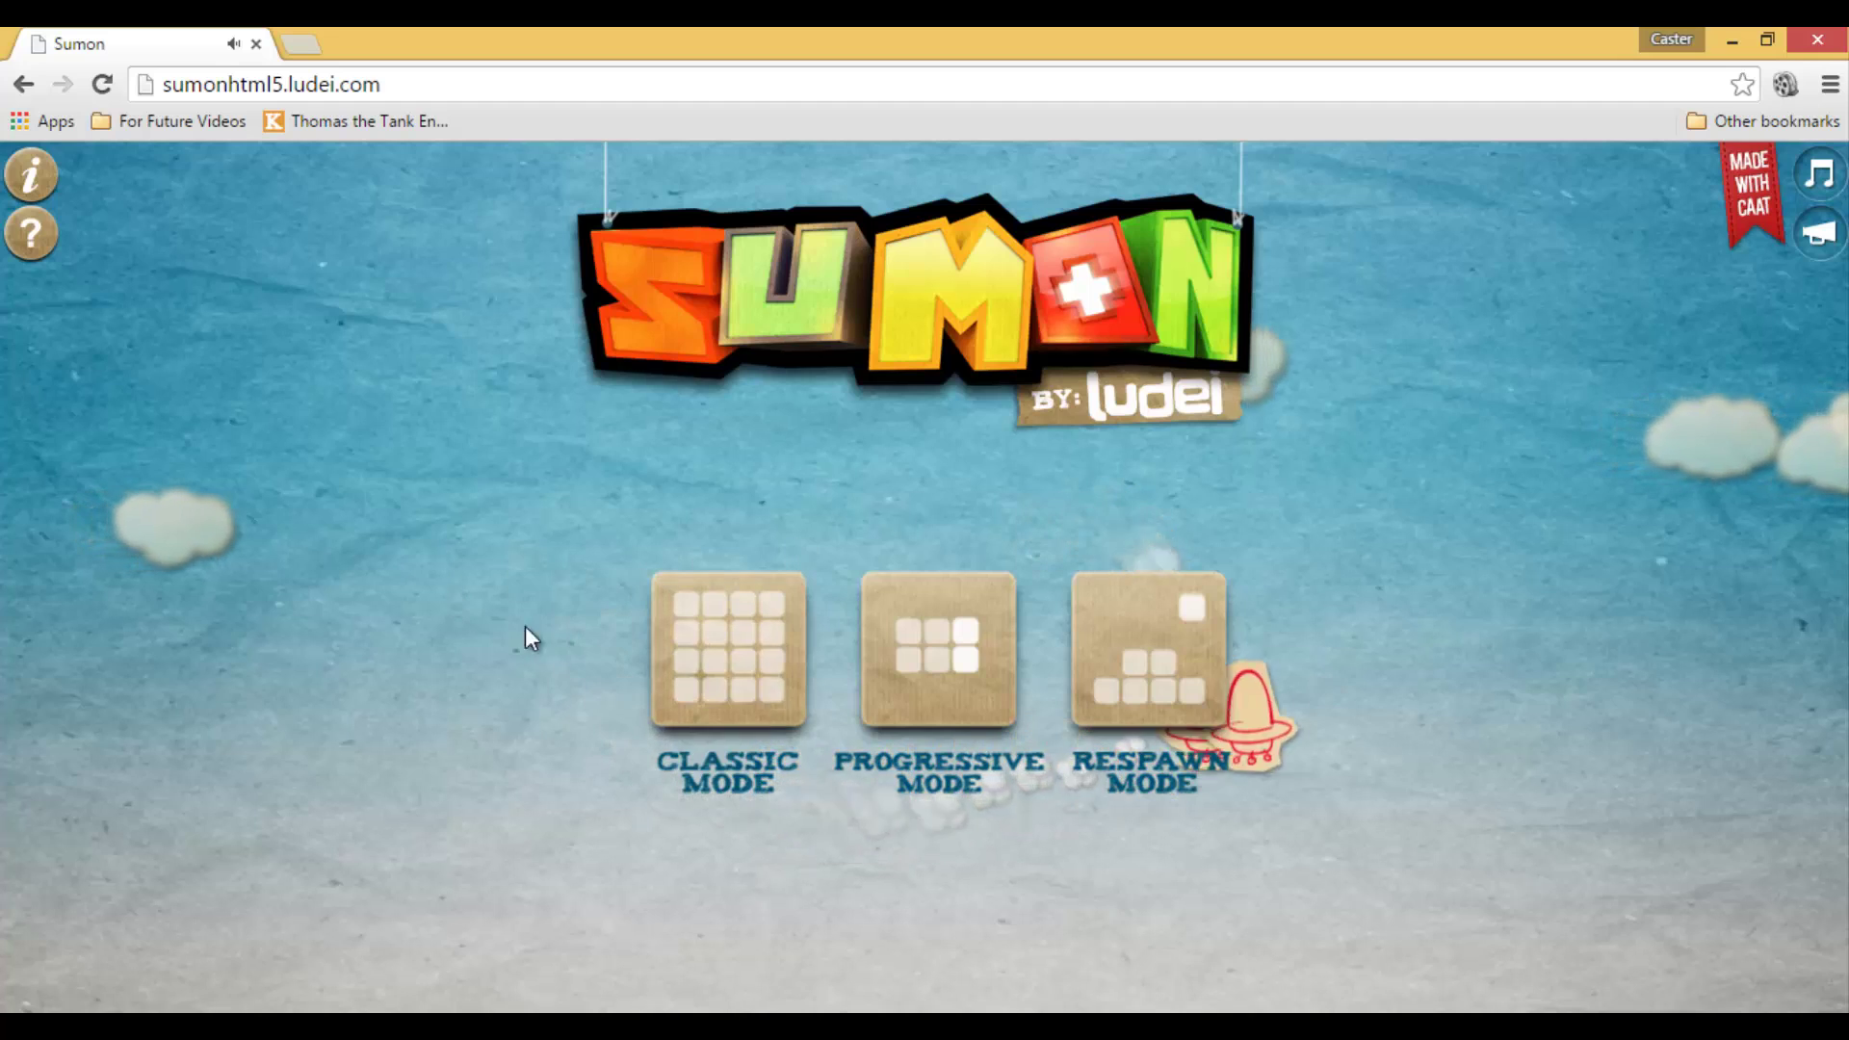
click(749, 680)
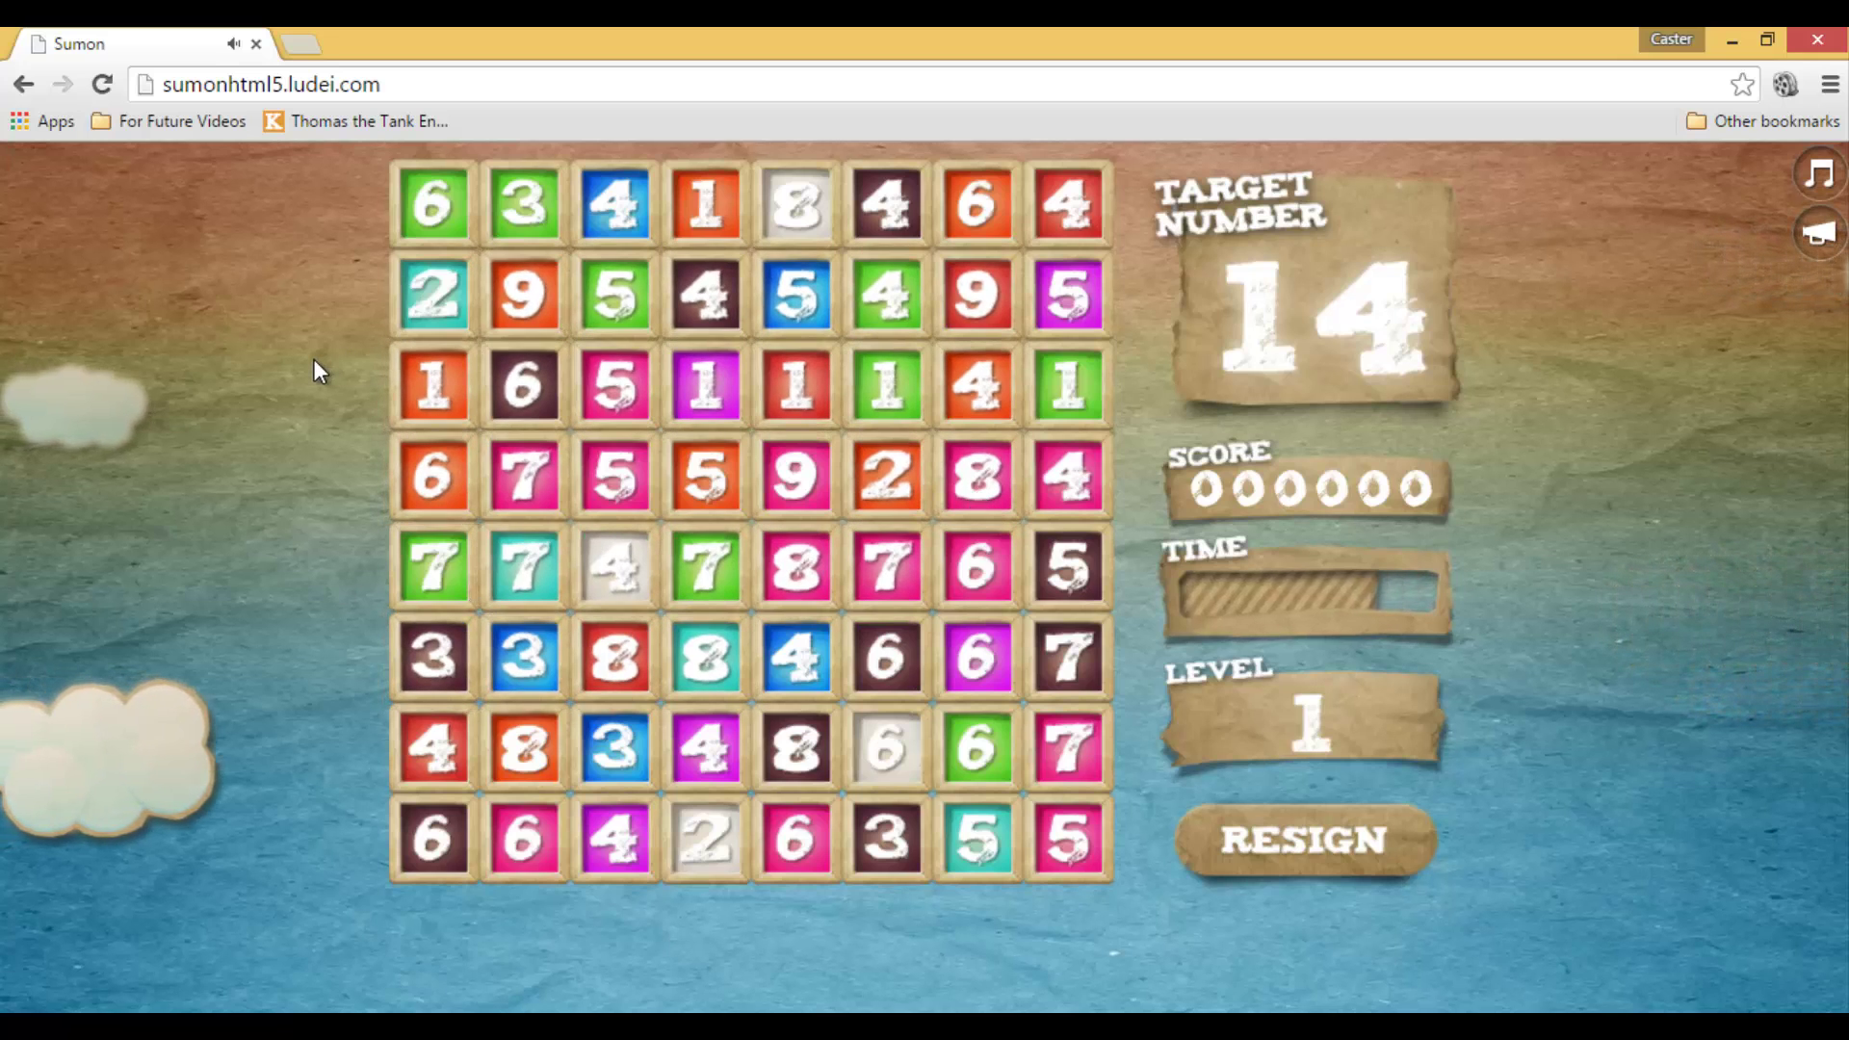
click(22, 86)
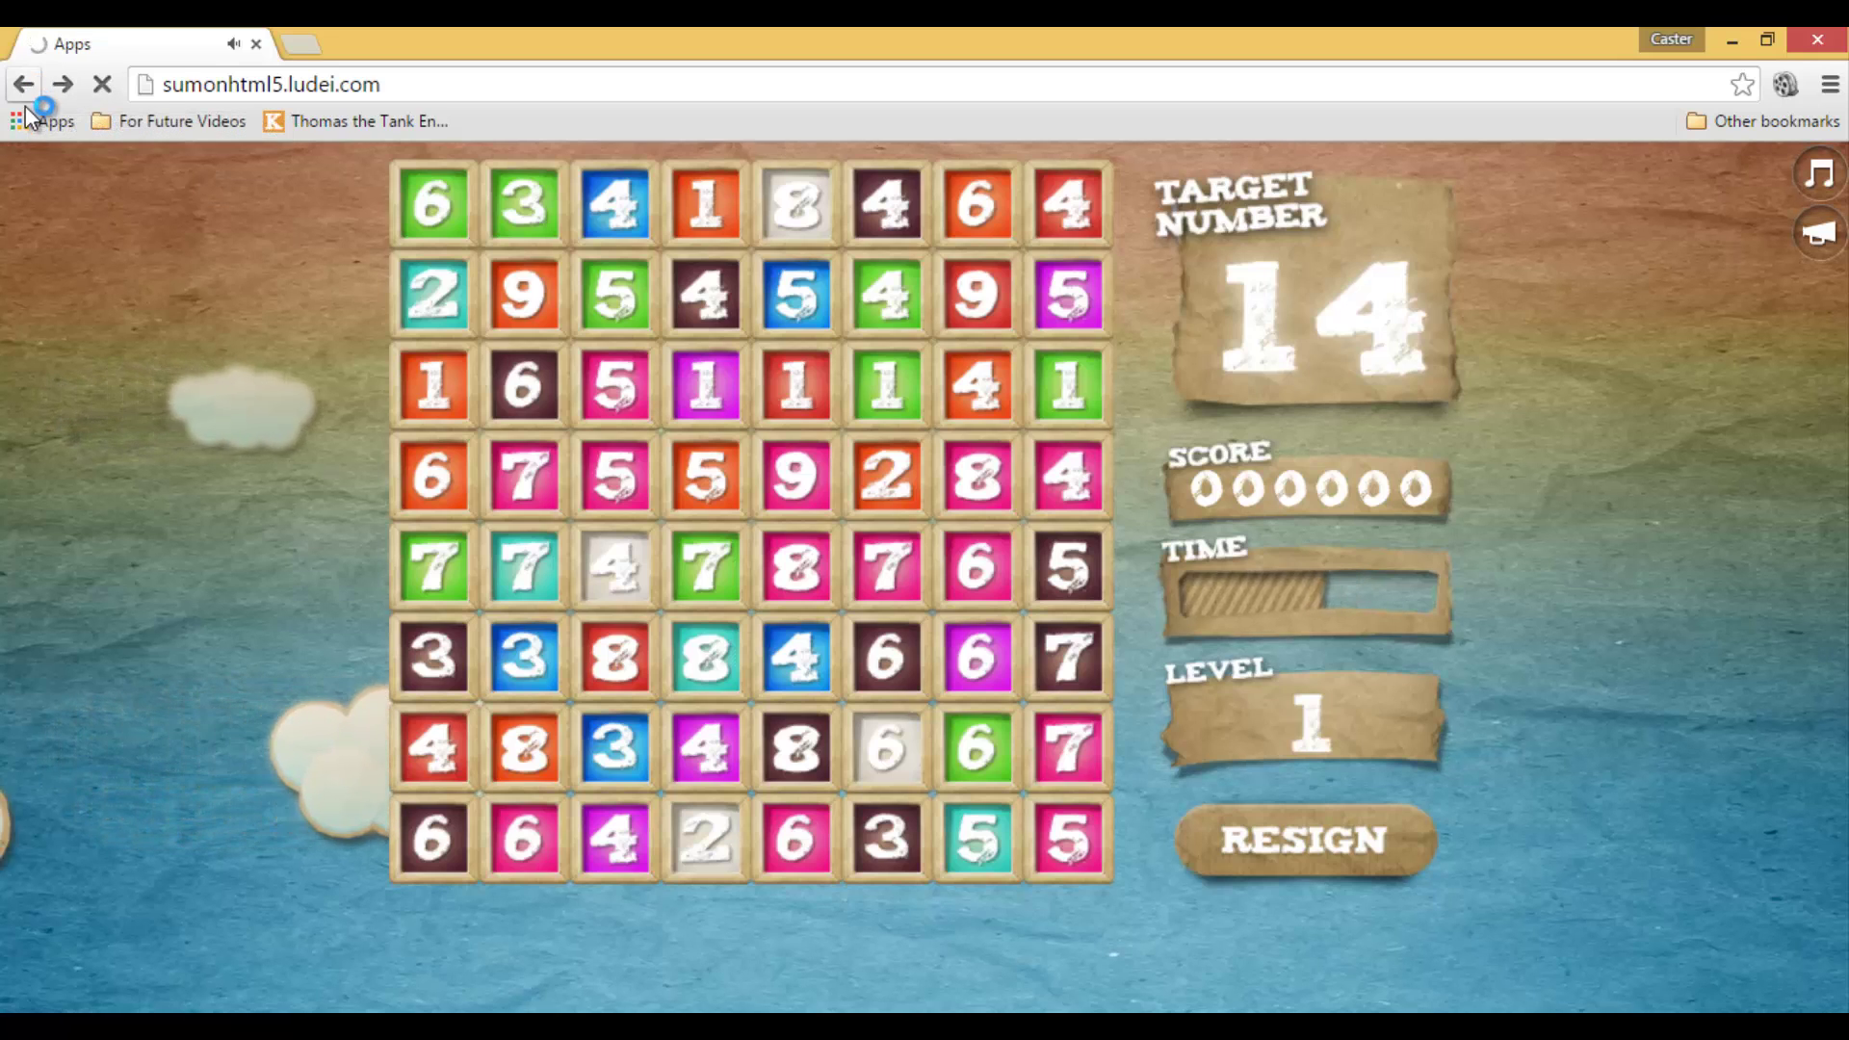